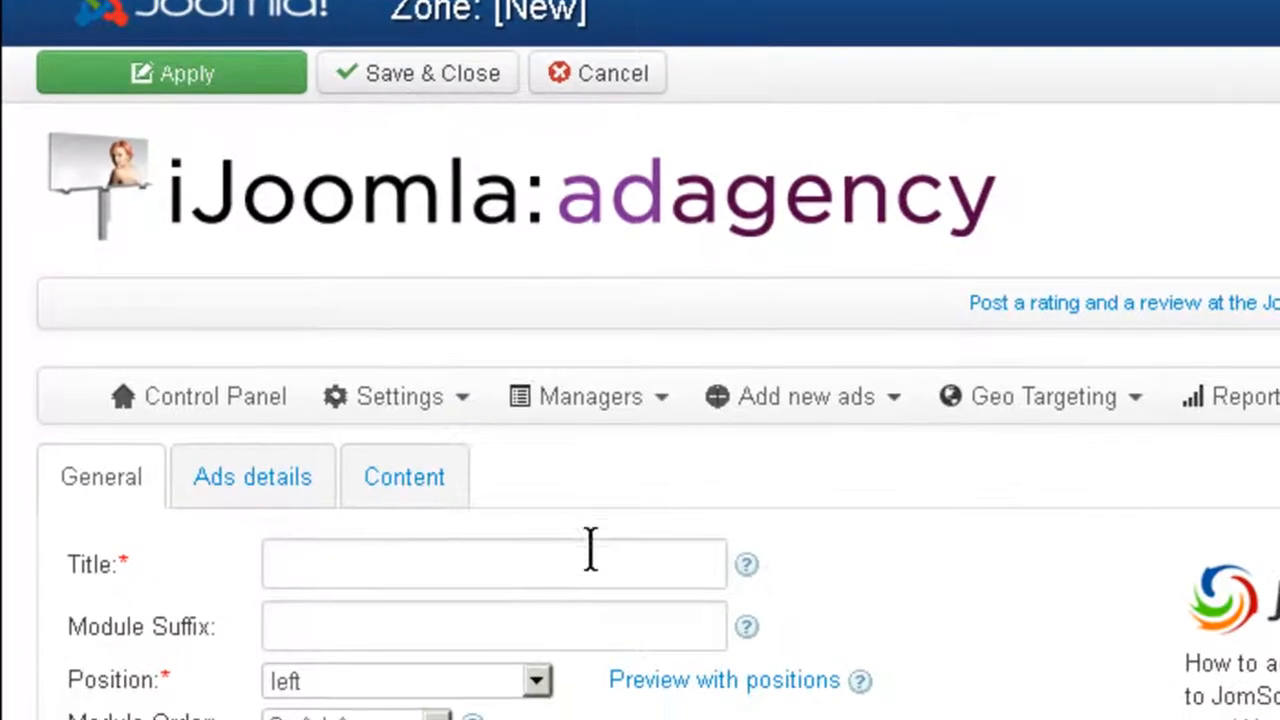
Title the new ad zone "Transition zone".
{"action": "left_click", "coordinate": [592, 575]}
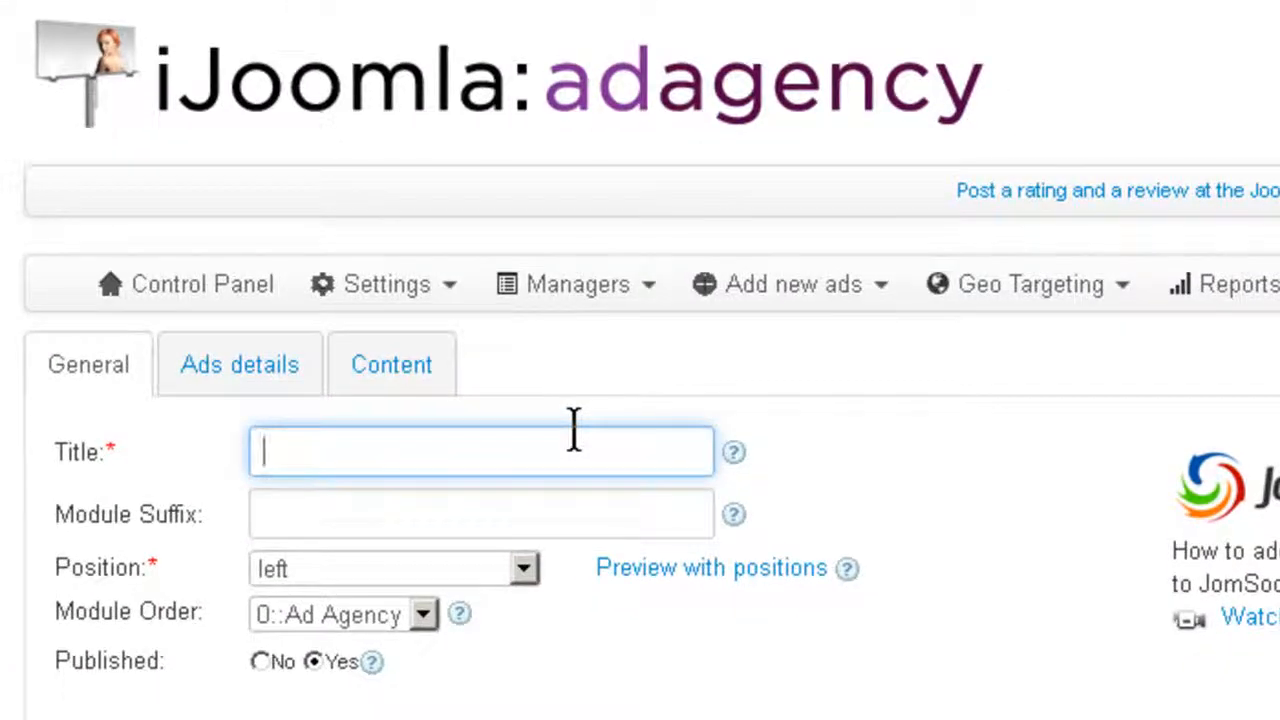
{"action": "type", "text": "Transi"}
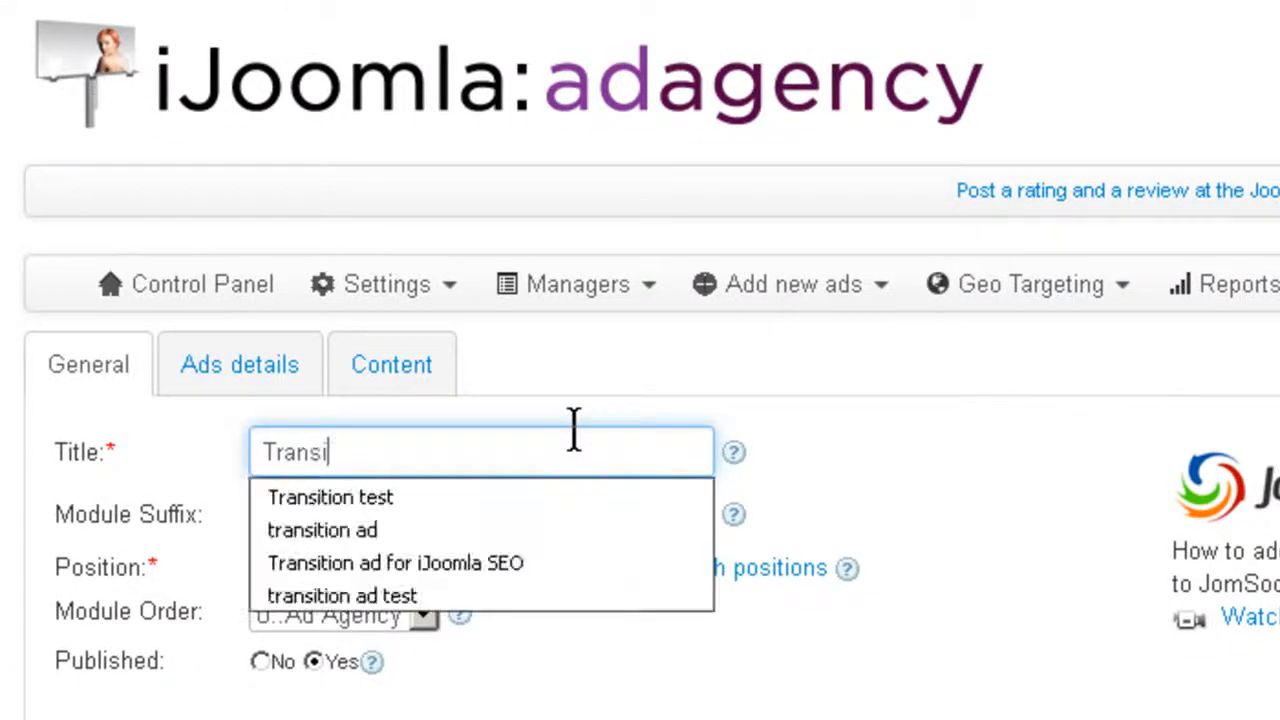
{"action": "type", "text": "tion zone"}
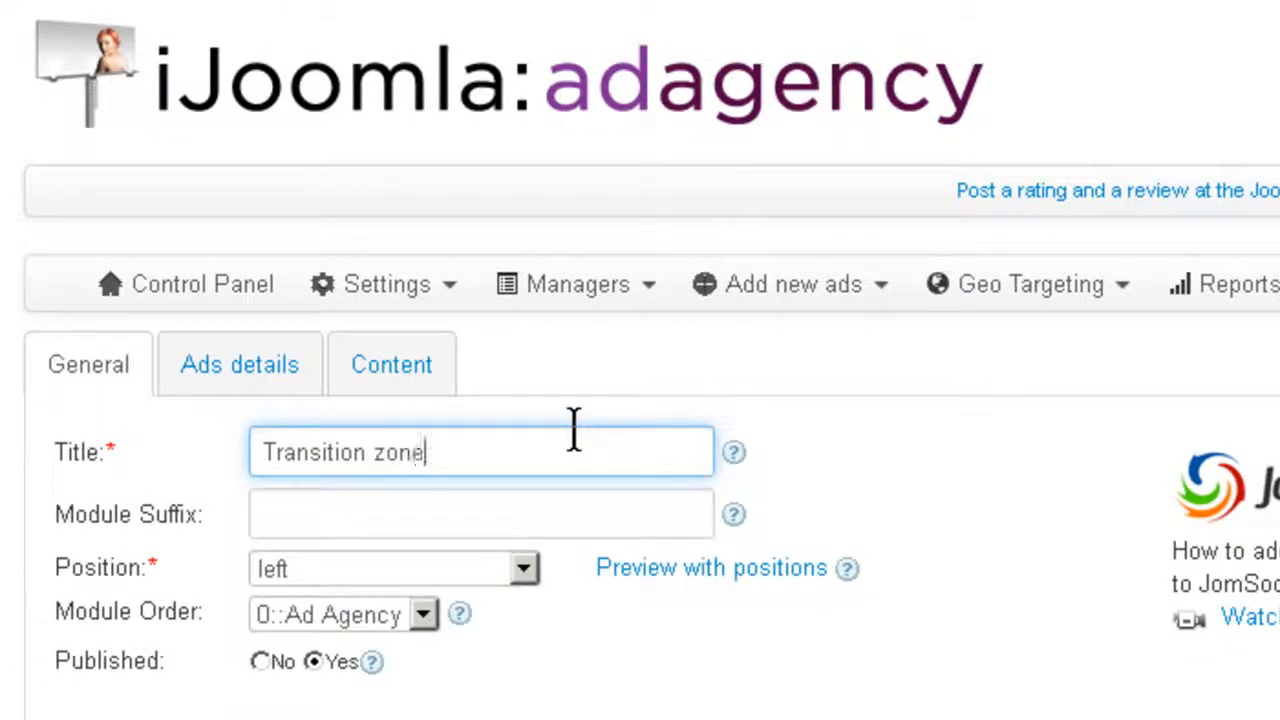
Turn off the zone's title display and set its 'advertise here' link to Do not show.
{"action": "scroll", "coordinate": [578, 440], "scroll_direction": "down", "scroll_amount": 3}
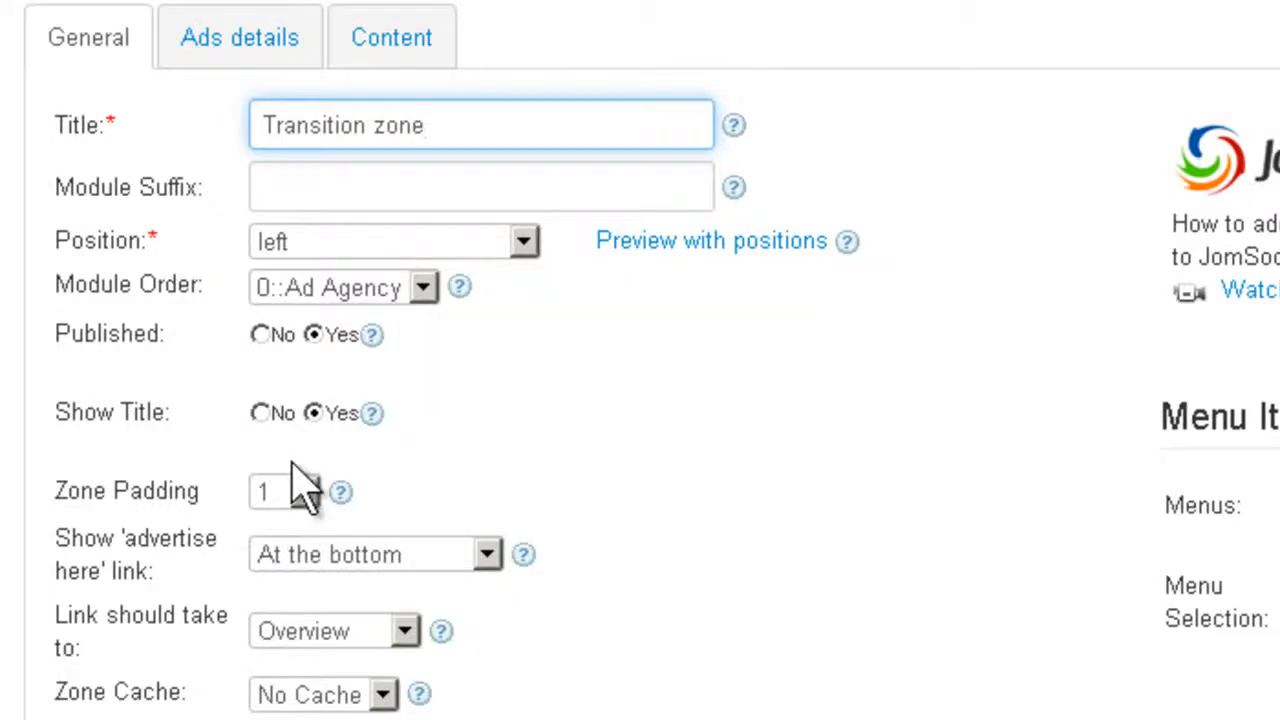
{"action": "left_click", "coordinate": [260, 413]}
{"action": "scroll", "coordinate": [650, 380], "scroll_direction": "down", "scroll_amount": 3}
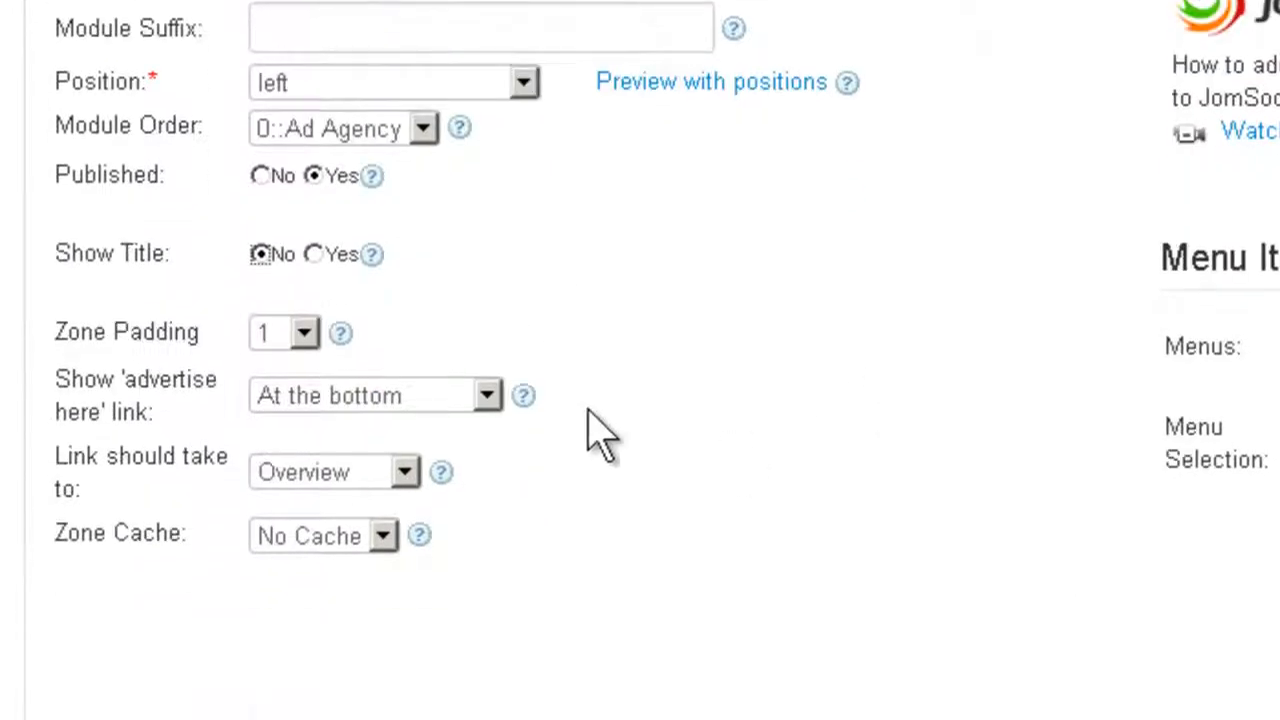
{"action": "left_click", "coordinate": [428, 398]}
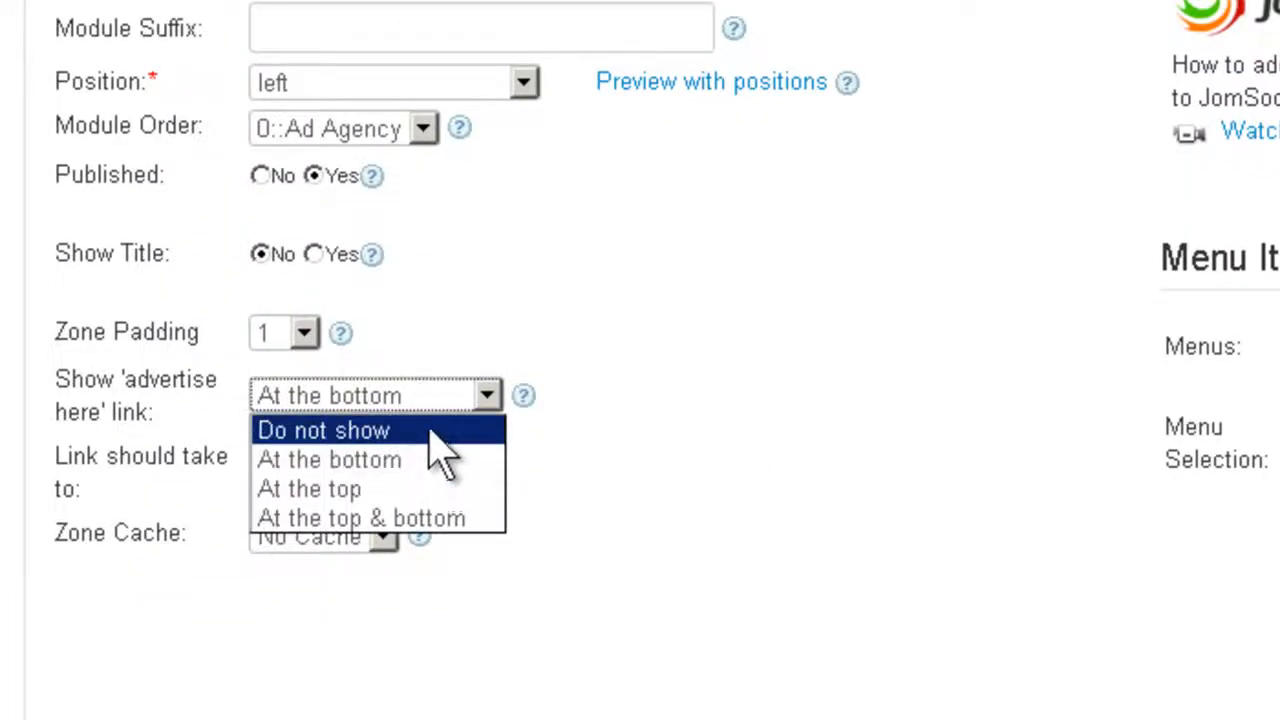
{"action": "left_click", "coordinate": [430, 432]}
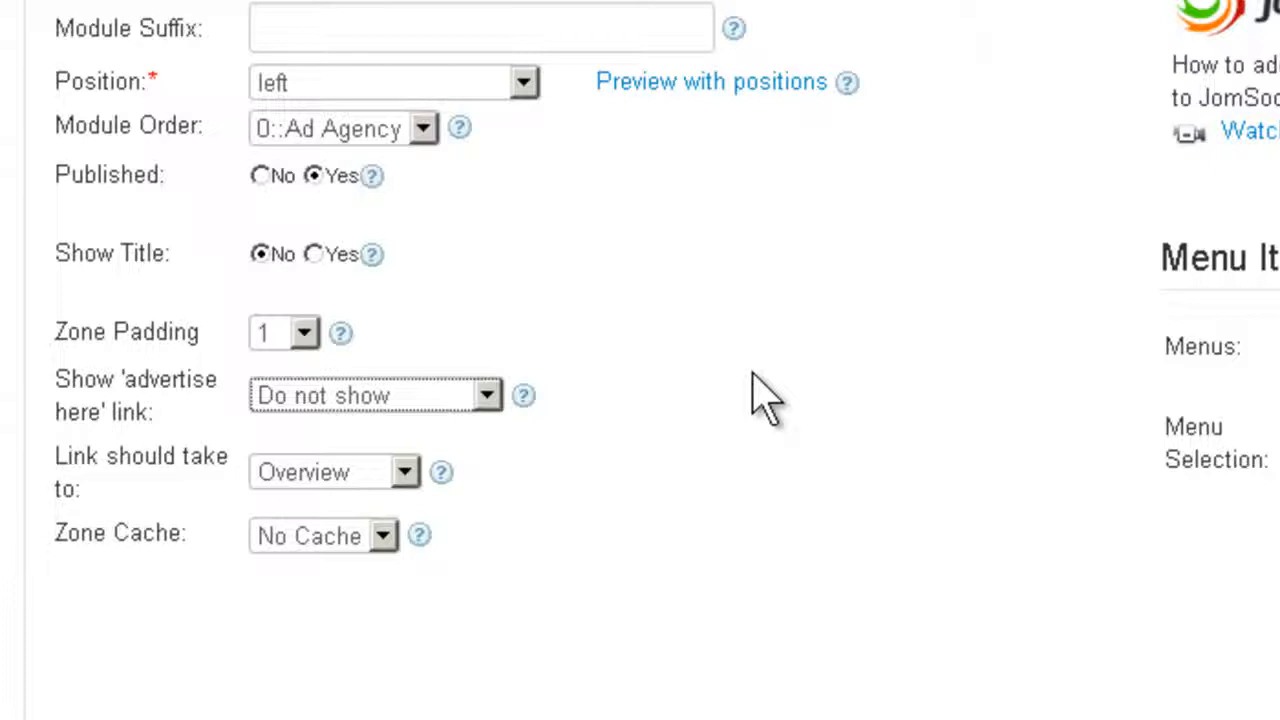
Set the zone's supported ad type to the Transition special banner, then save and close the zone.
{"action": "scroll", "coordinate": [712, 390], "scroll_direction": "up", "scroll_amount": 3}
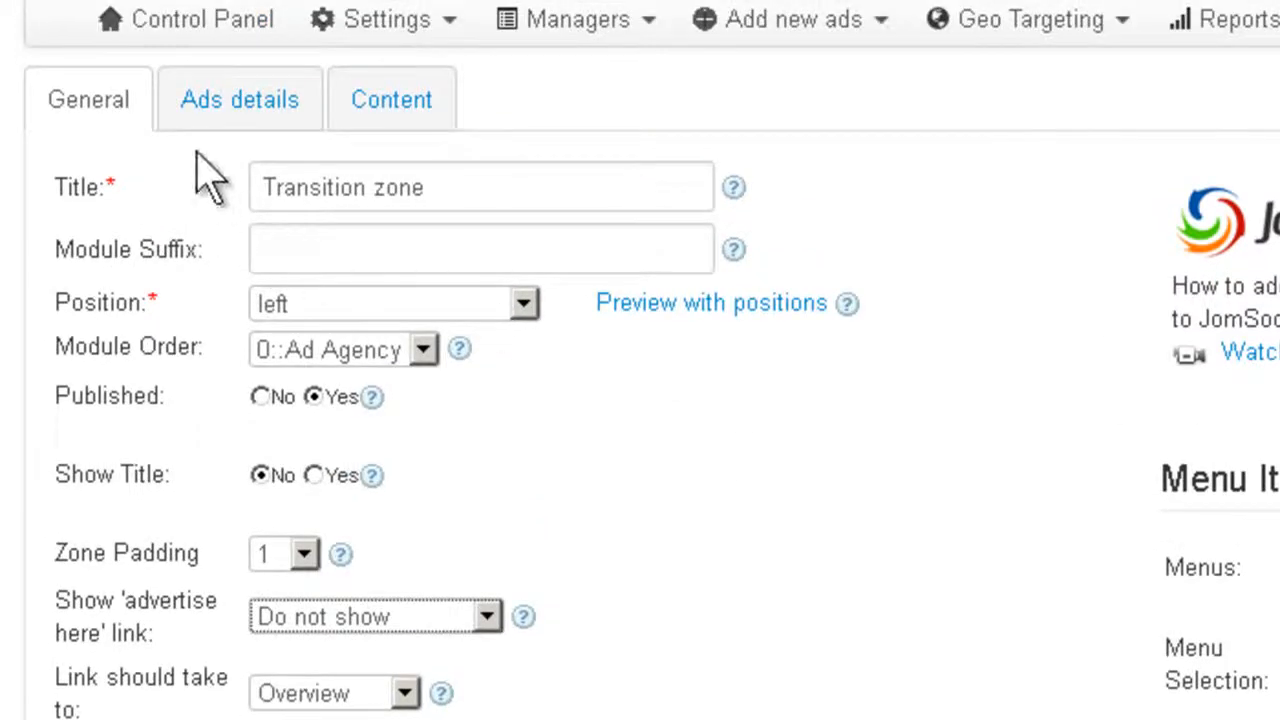
{"action": "left_click", "coordinate": [236, 112]}
{"action": "scroll", "coordinate": [100, 380], "scroll_direction": "down", "scroll_amount": 2}
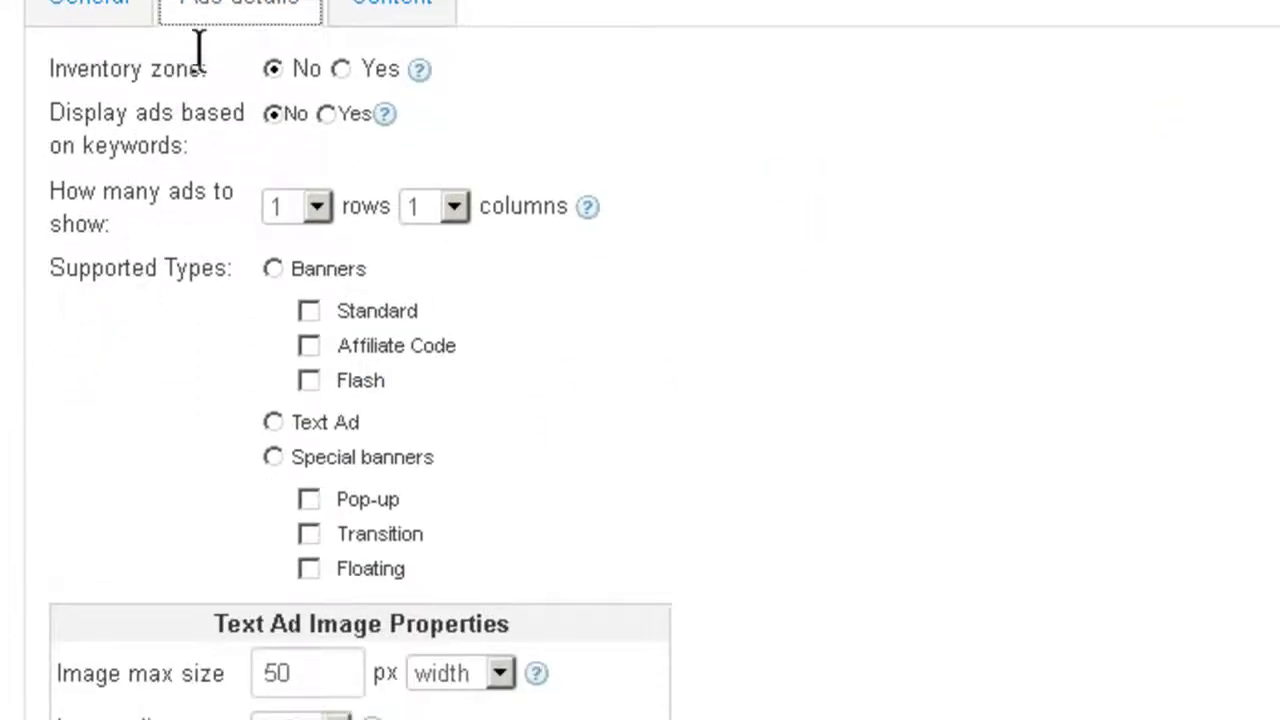
{"action": "left_click", "coordinate": [311, 537]}
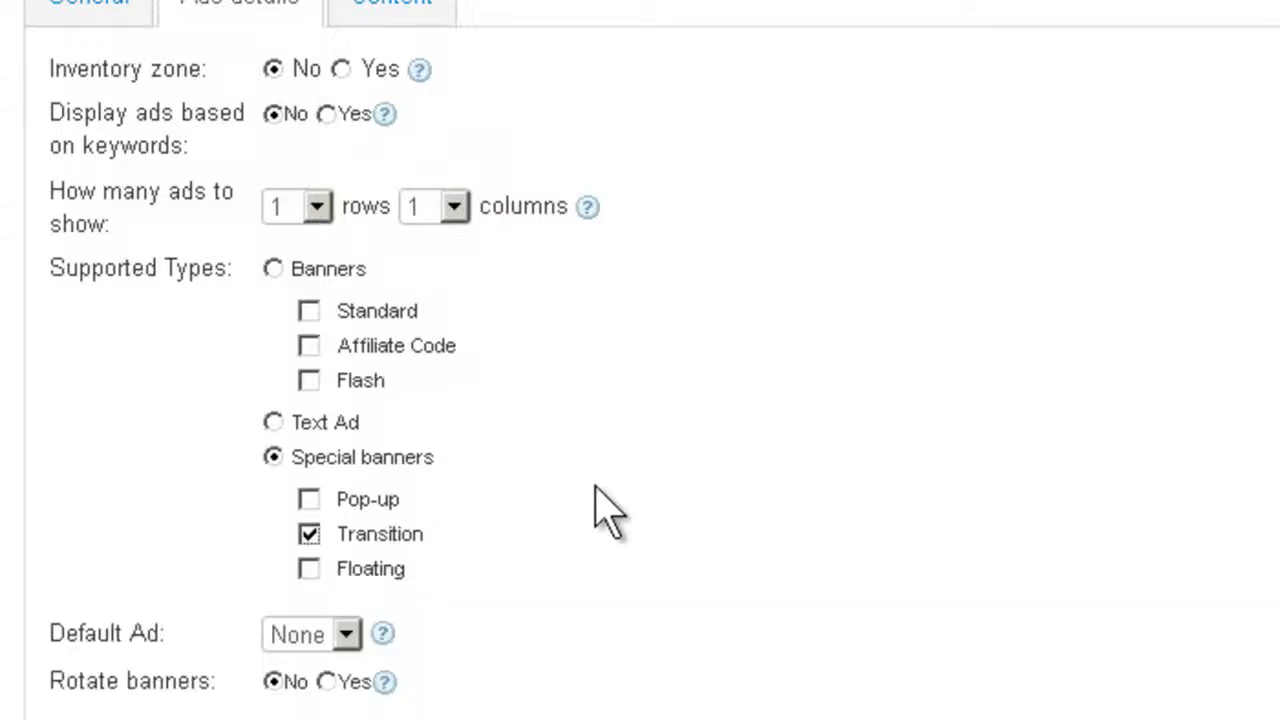
{"action": "scroll", "coordinate": [606, 509], "scroll_direction": "down", "scroll_amount": 2}
{"action": "scroll", "coordinate": [606, 509], "scroll_direction": "down", "scroll_amount": 1}
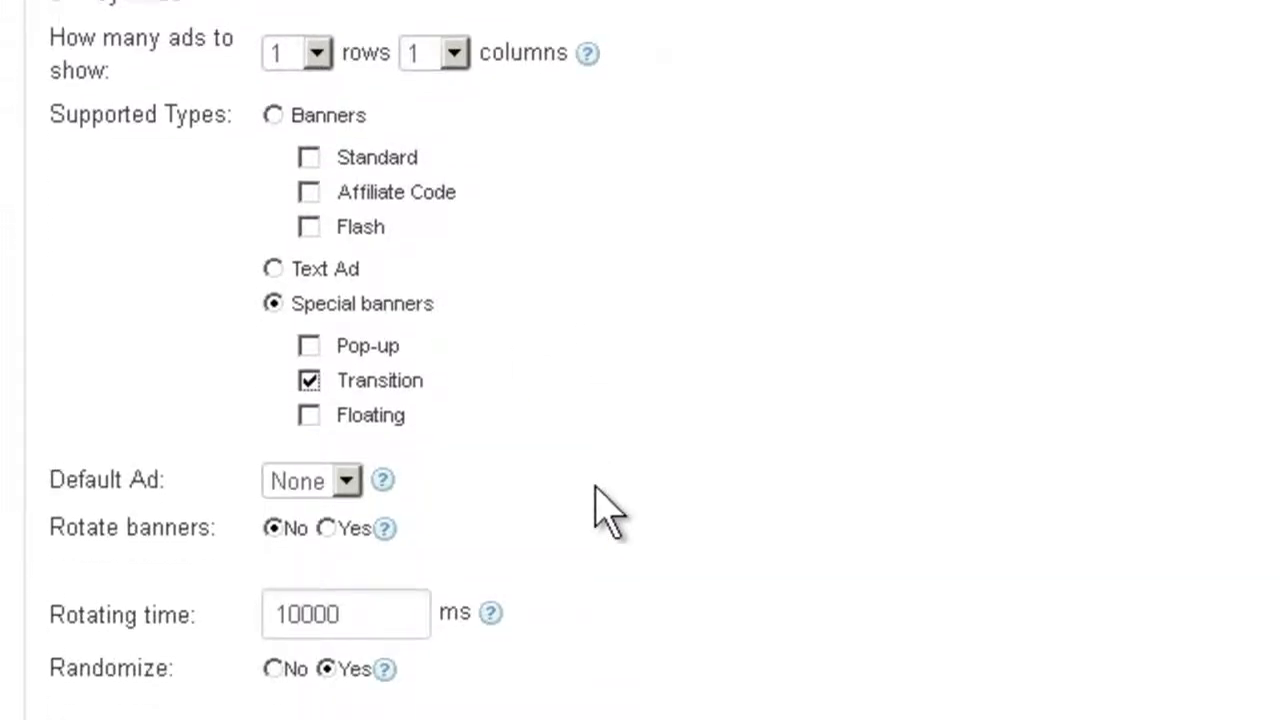
{"action": "scroll", "coordinate": [594, 506], "scroll_direction": "up", "scroll_amount": 10}
{"action": "scroll", "coordinate": [470, 195], "scroll_direction": "up", "scroll_amount": 1}
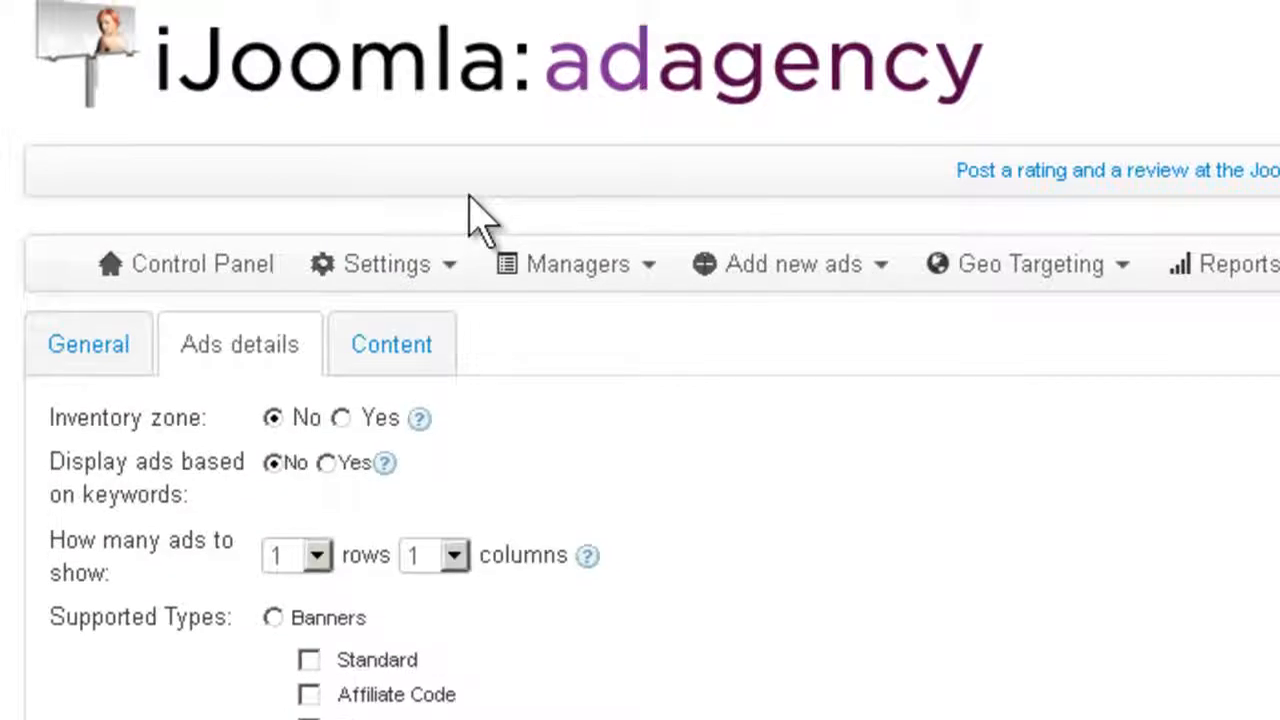
{"action": "left_click", "coordinate": [460, 35]}
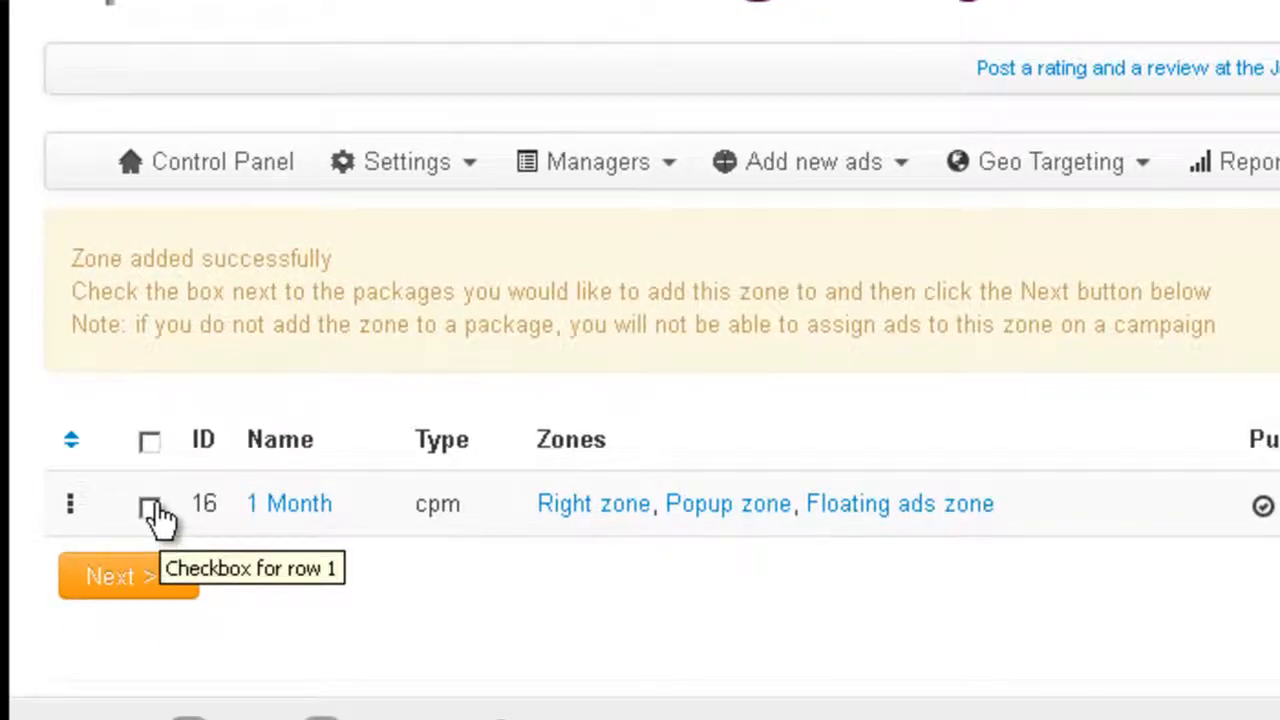
Add the new zone to the 1 Month package and continue.
{"action": "left_click", "coordinate": [151, 508]}
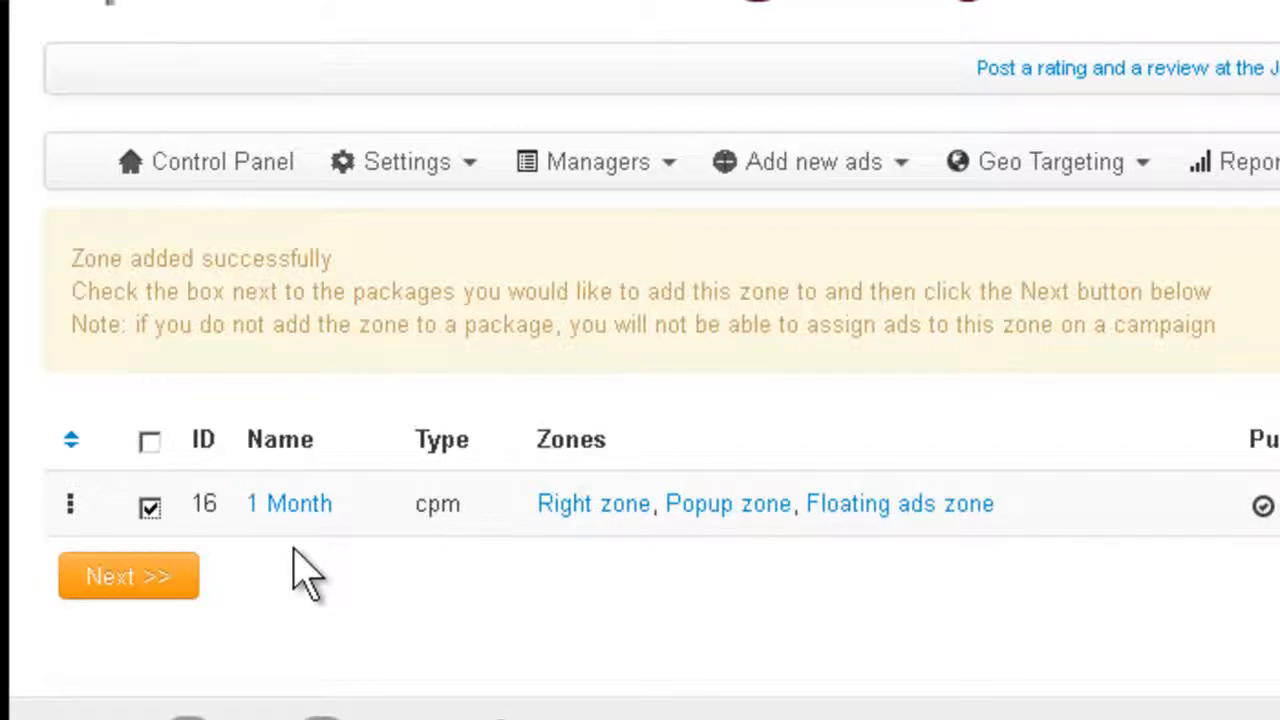
{"action": "left_click", "coordinate": [120, 592]}
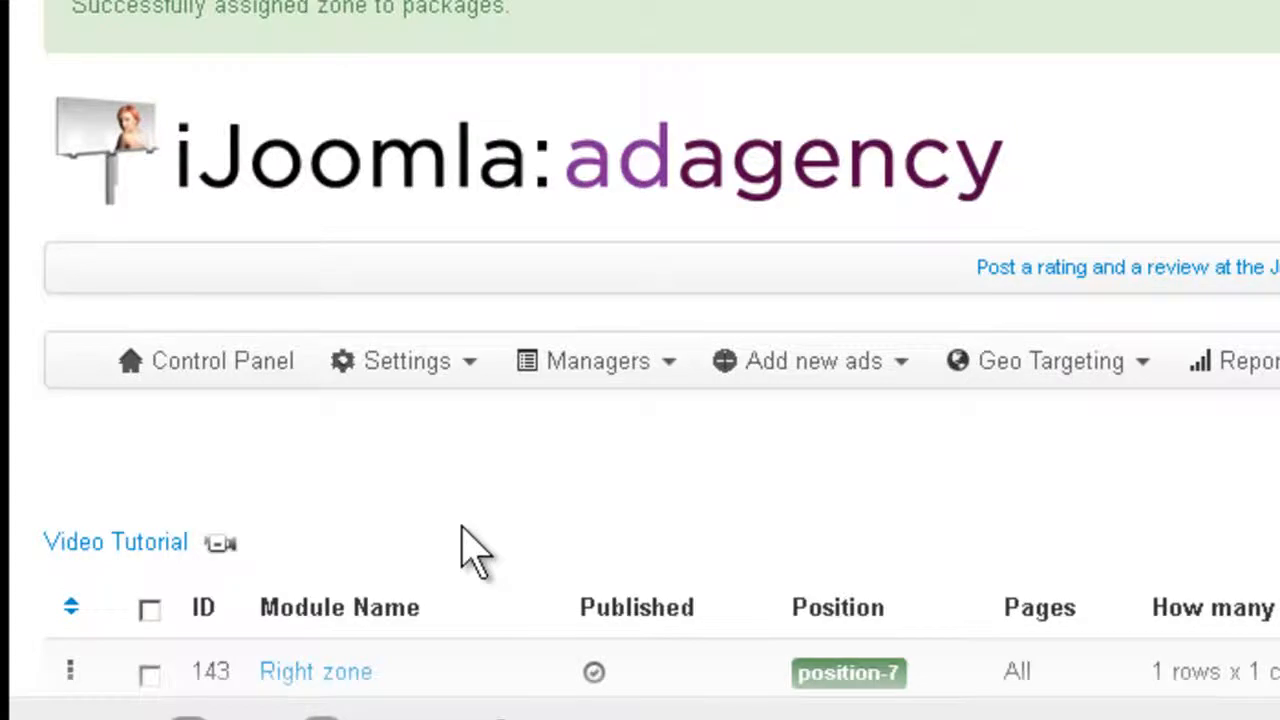
Reopen Transition zone from the zones list, change its module position to position-7, and save and close it.
{"action": "scroll", "coordinate": [475, 550], "scroll_direction": "down", "scroll_amount": 3}
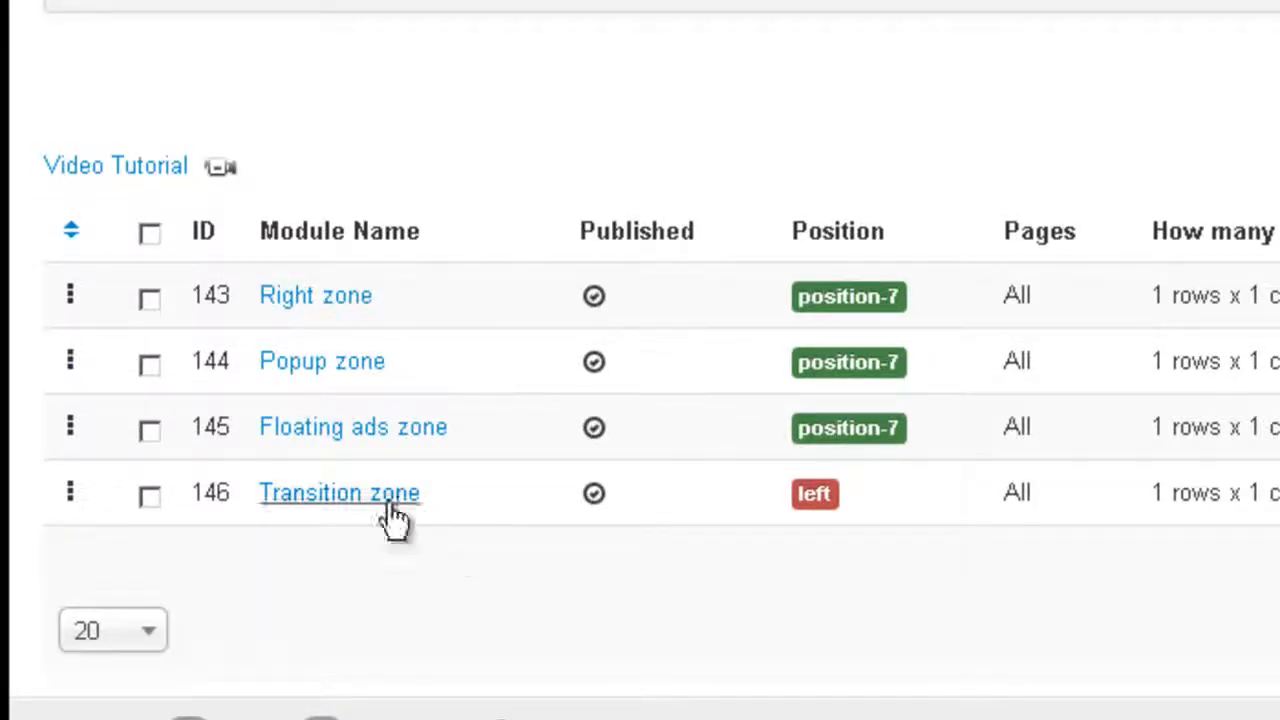
{"action": "left_click_drag", "start_coordinate": [799, 494], "coordinate": [769, 497]}
{"action": "left_click", "coordinate": [837, 544]}
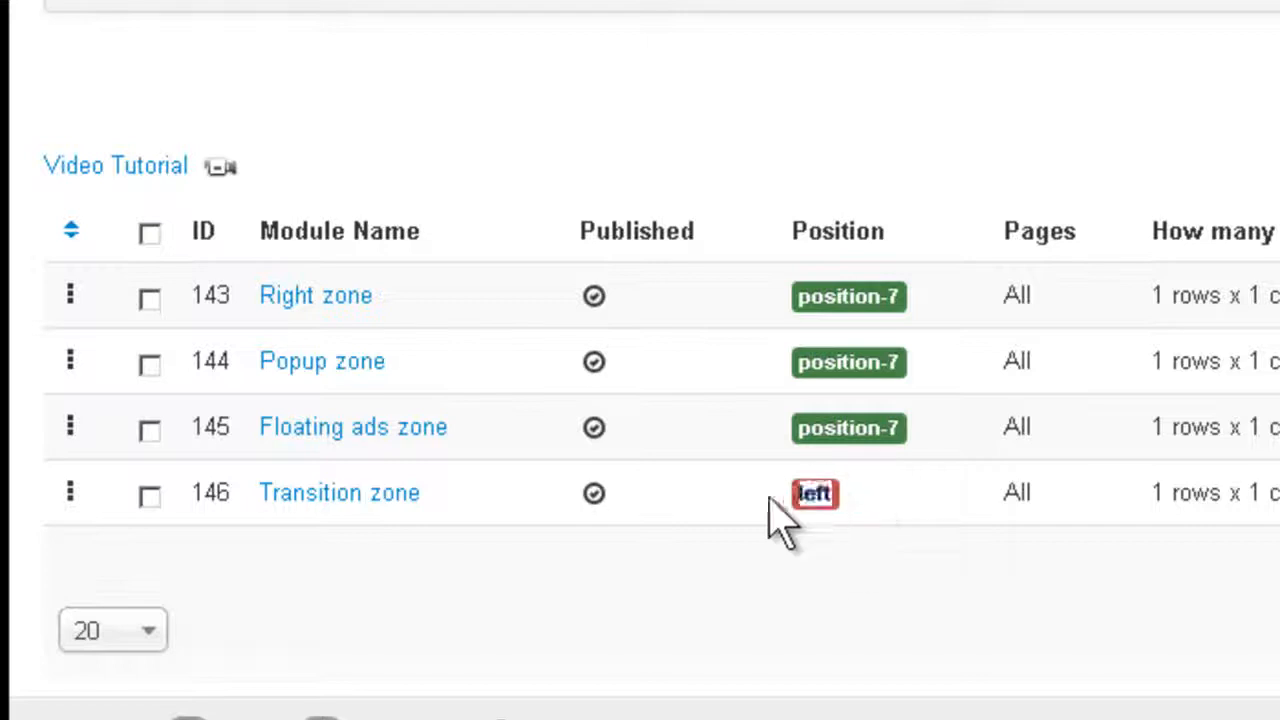
{"action": "left_click", "coordinate": [776, 549]}
{"action": "left_click", "coordinate": [275, 505]}
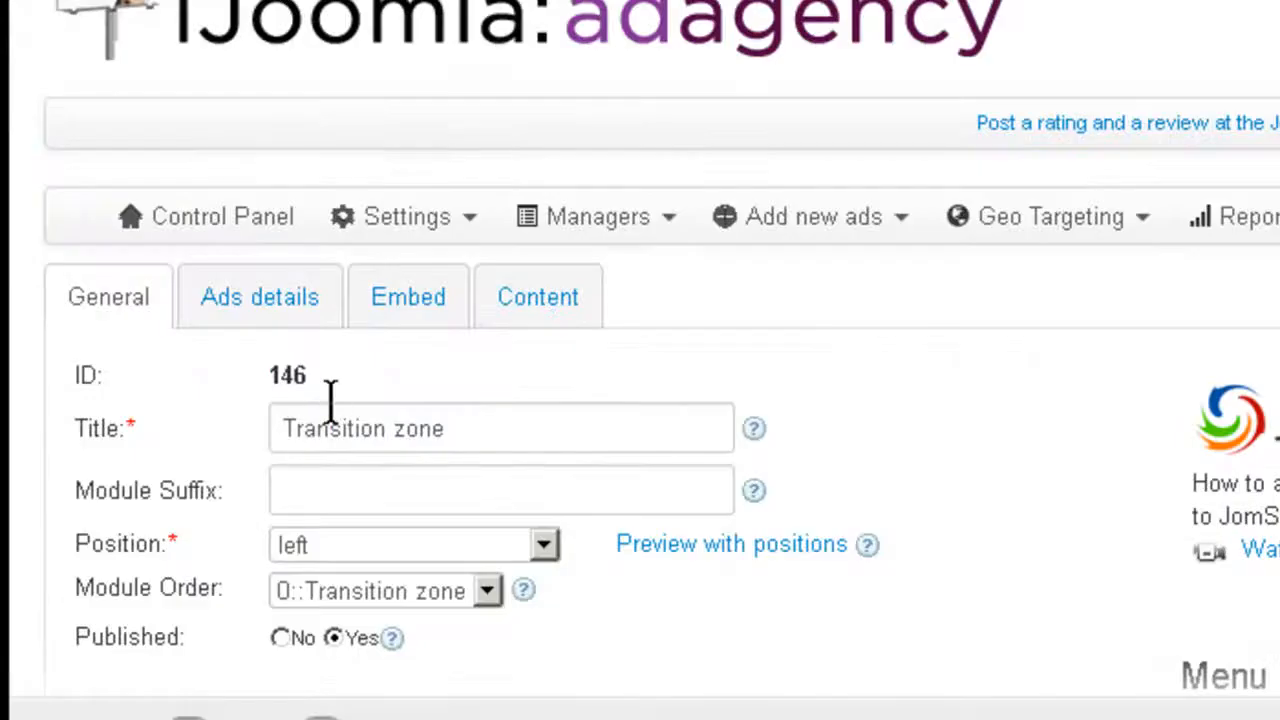
{"action": "scroll", "coordinate": [480, 370], "scroll_direction": "down", "scroll_amount": 3}
{"action": "left_click", "coordinate": [540, 260]}
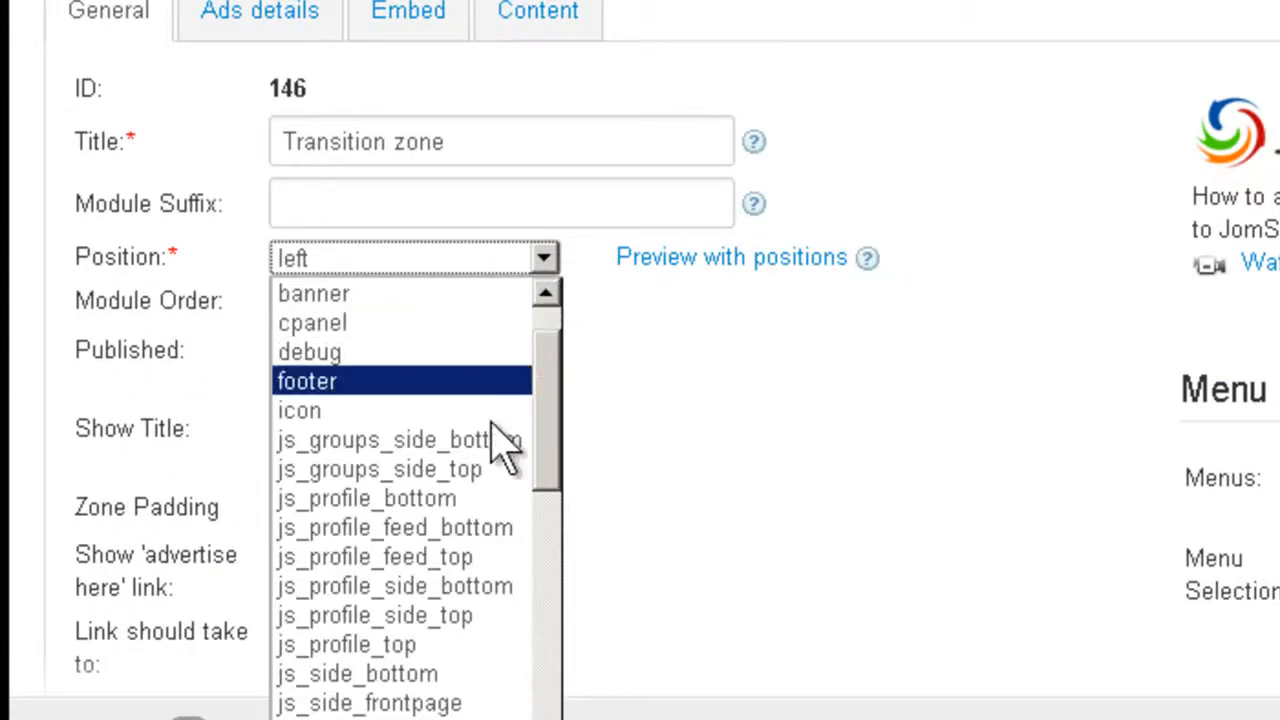
{"action": "scroll", "coordinate": [486, 486], "scroll_direction": "down", "scroll_amount": 6}
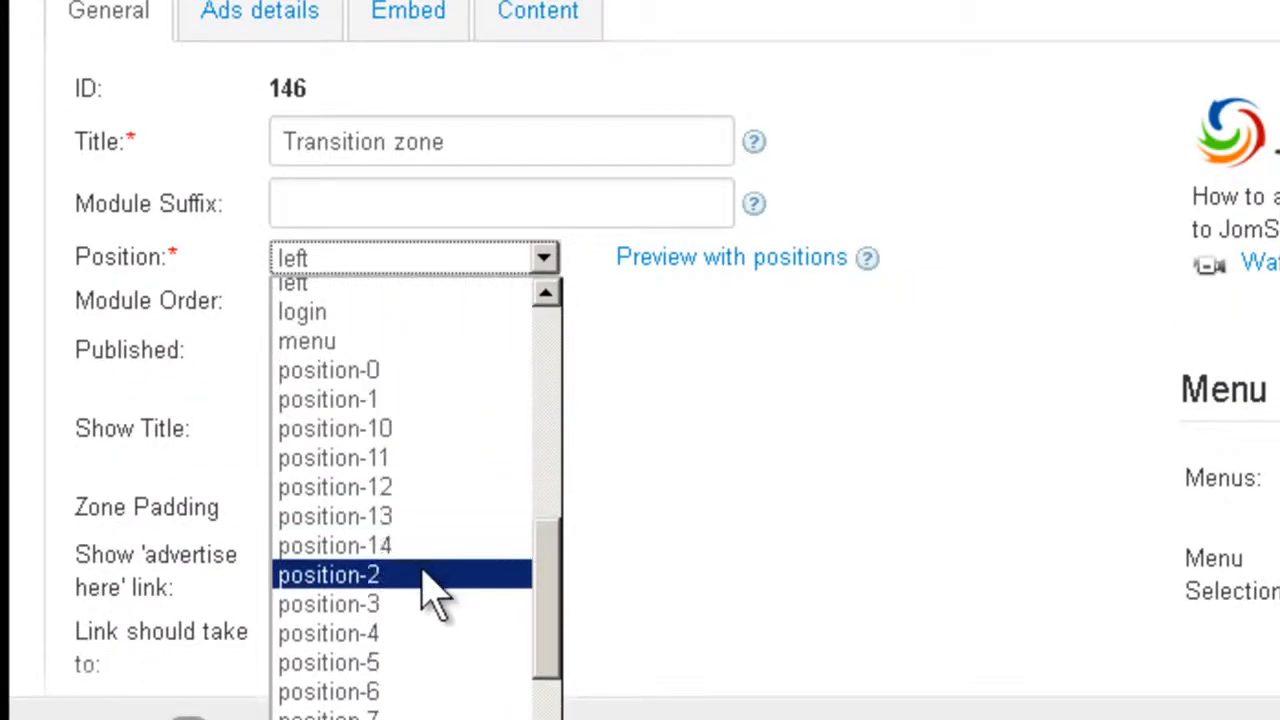
{"action": "left_click", "coordinate": [400, 714]}
{"action": "scroll", "coordinate": [414, 100], "scroll_direction": "up", "scroll_amount": 4}
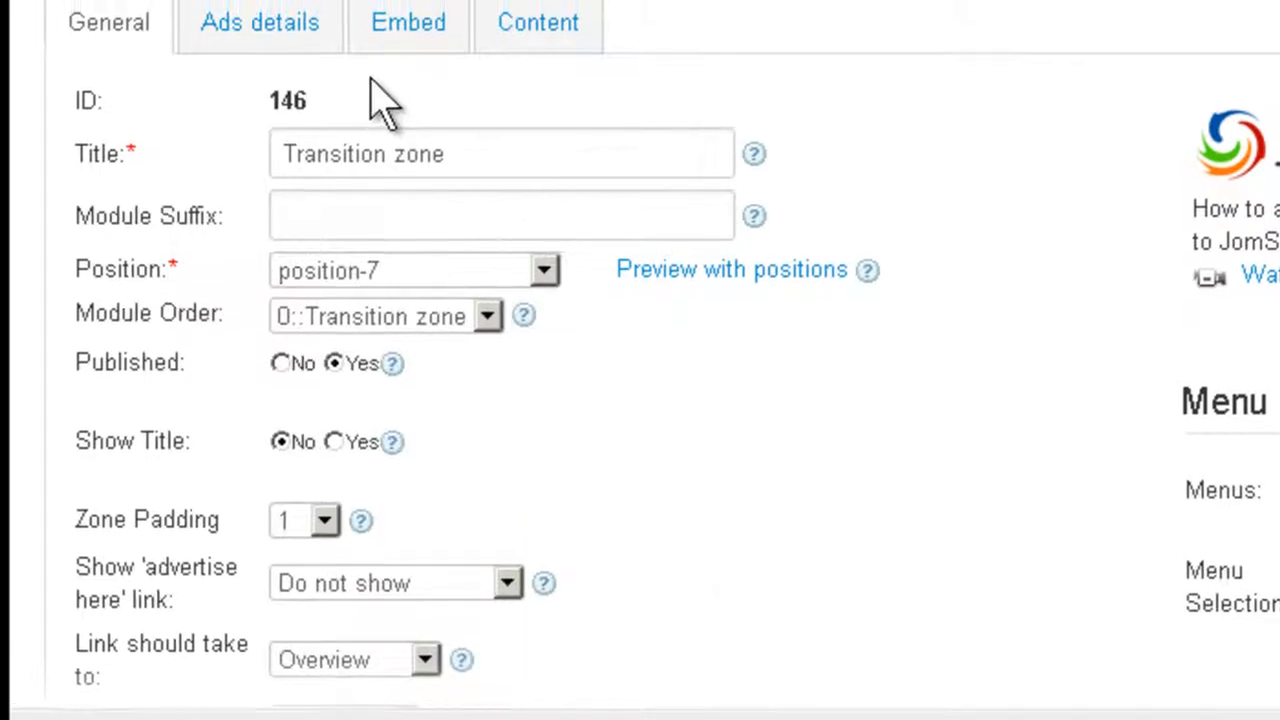
{"action": "left_click", "coordinate": [435, 45]}
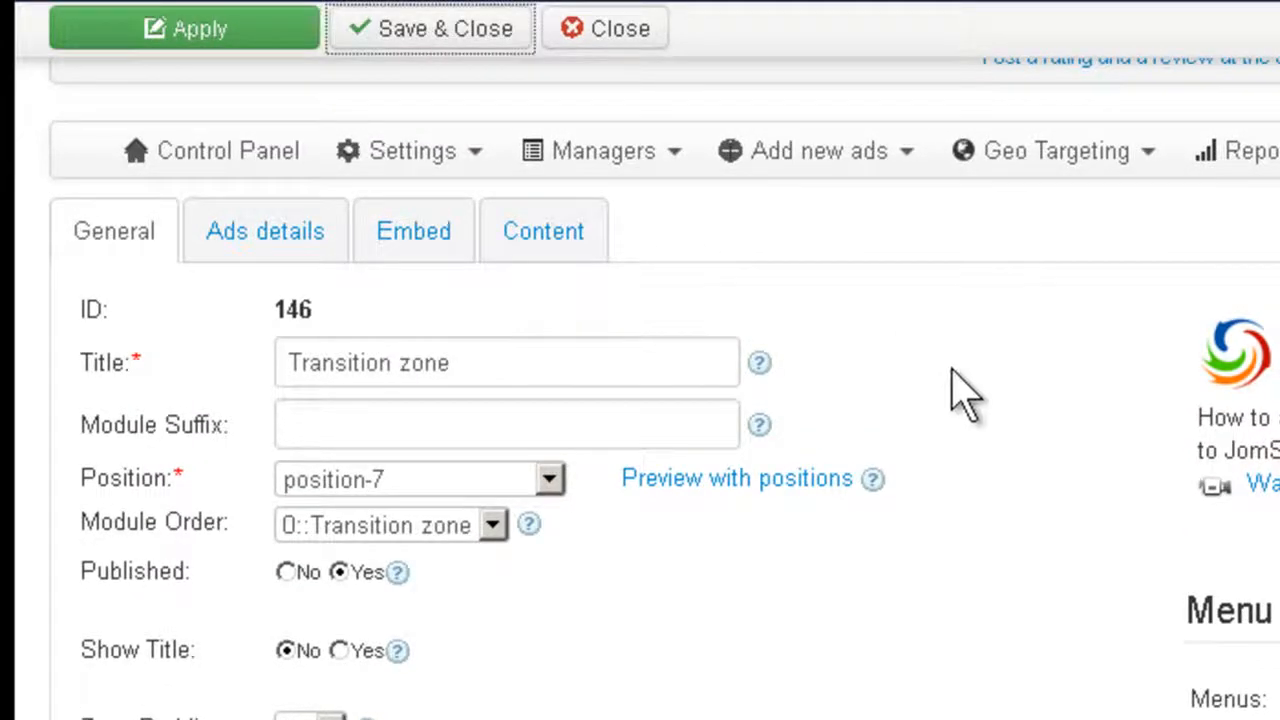
{"action": "scroll", "coordinate": [950, 445], "scroll_direction": "down", "scroll_amount": 5}
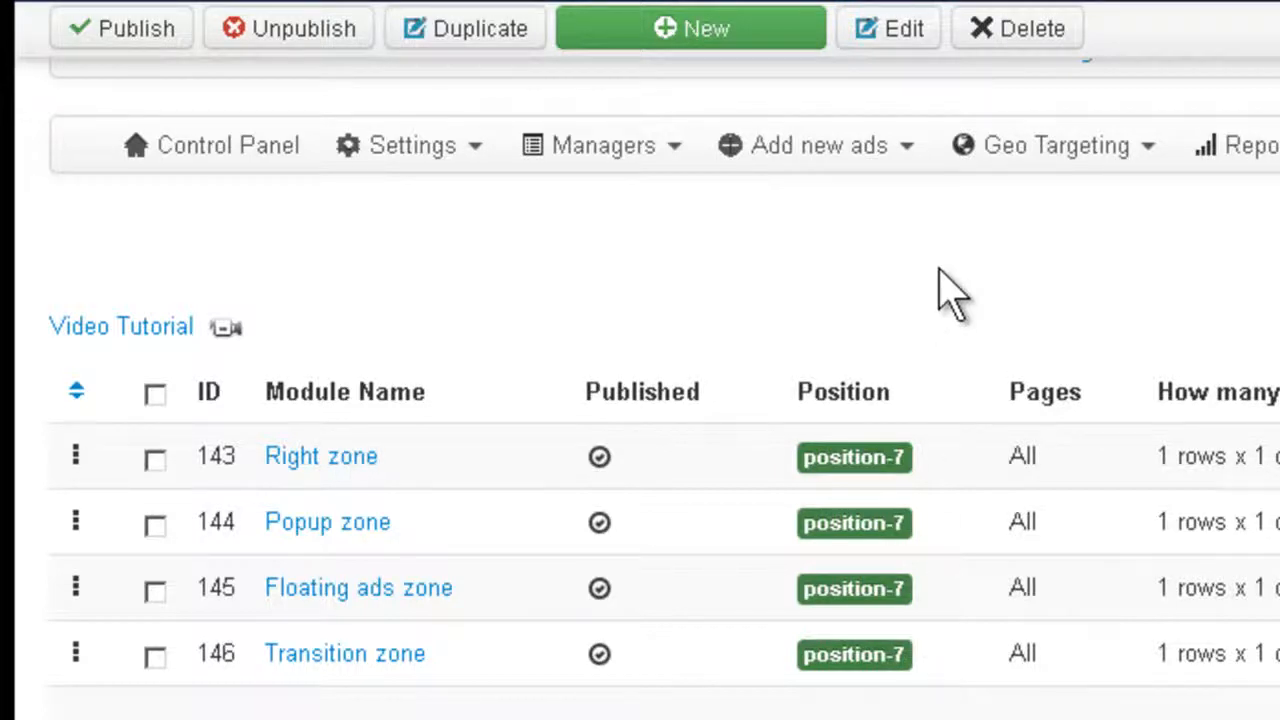
Create a new Transition ad and title it "transition ad".
{"action": "left_click", "coordinate": [898, 149]}
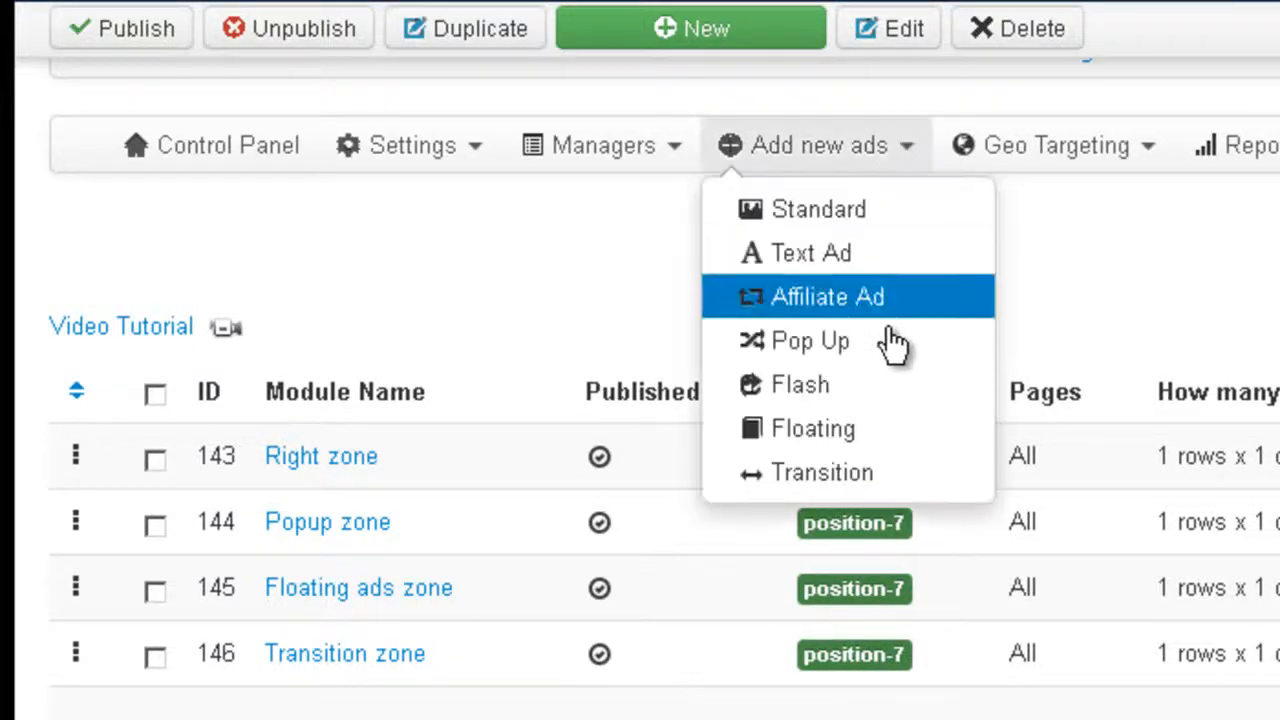
{"action": "left_click", "coordinate": [840, 465]}
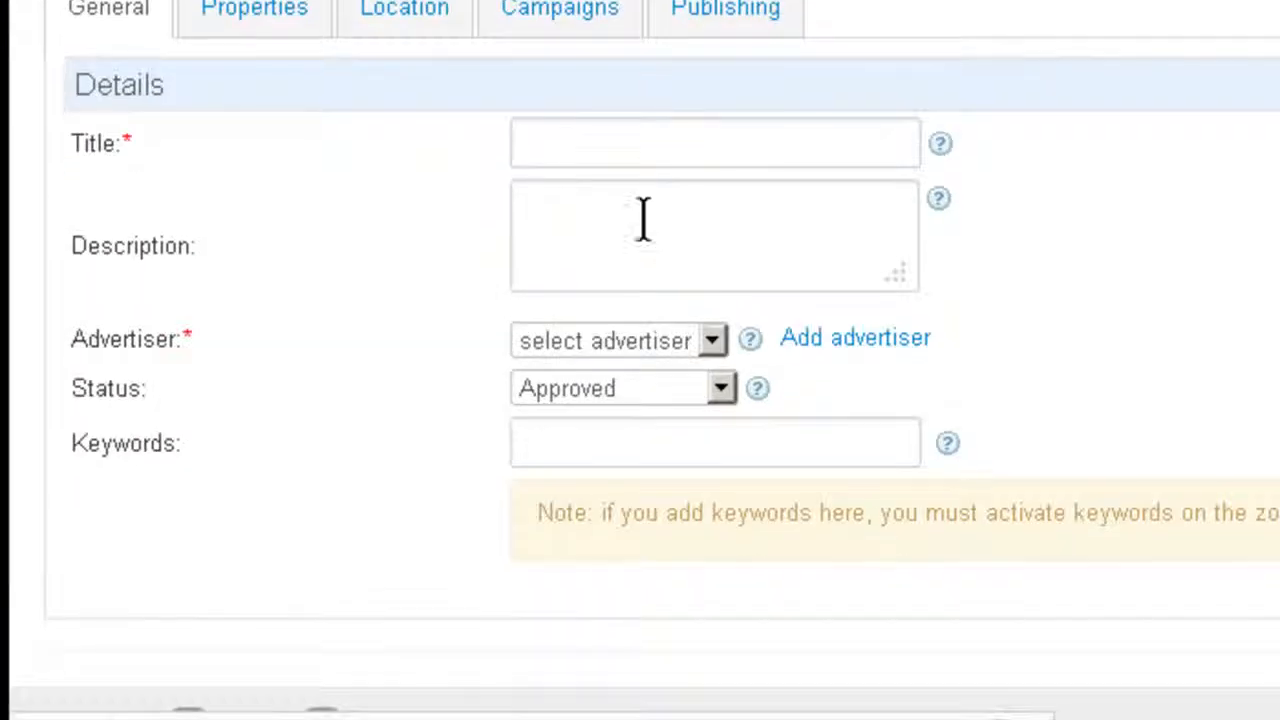
{"action": "left_click", "coordinate": [623, 525]}
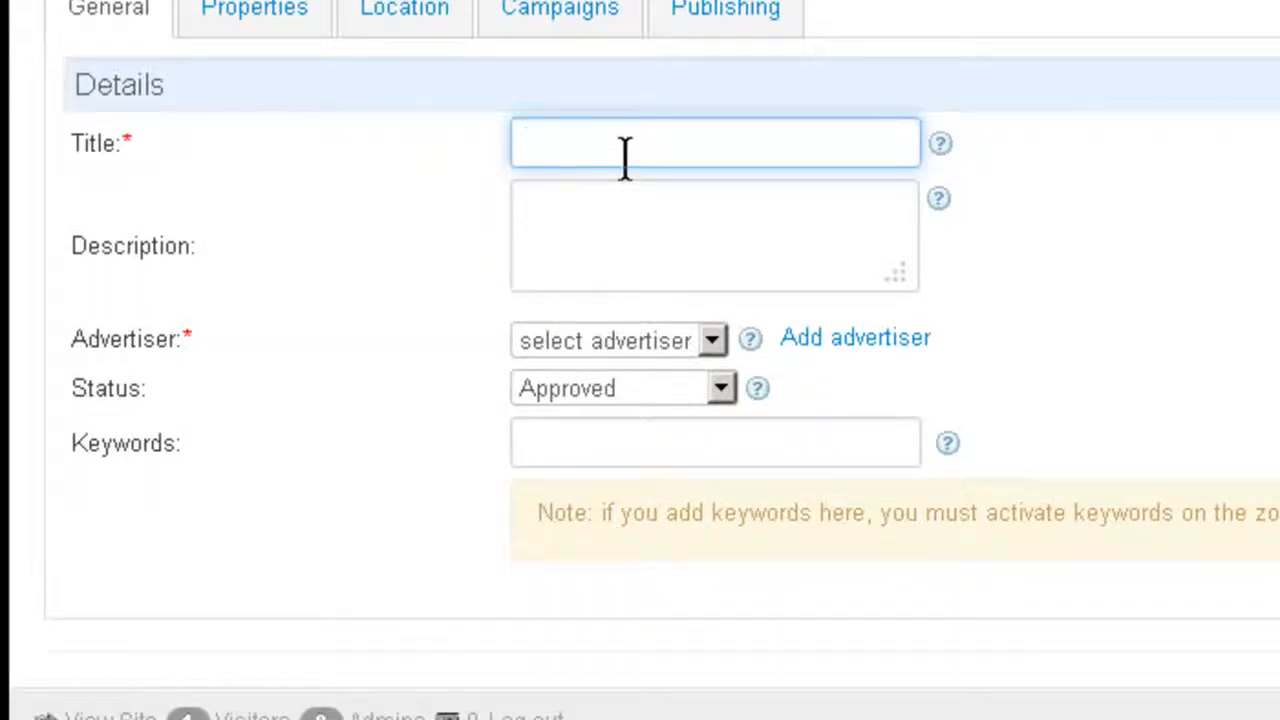
{"action": "type", "text": "tran"}
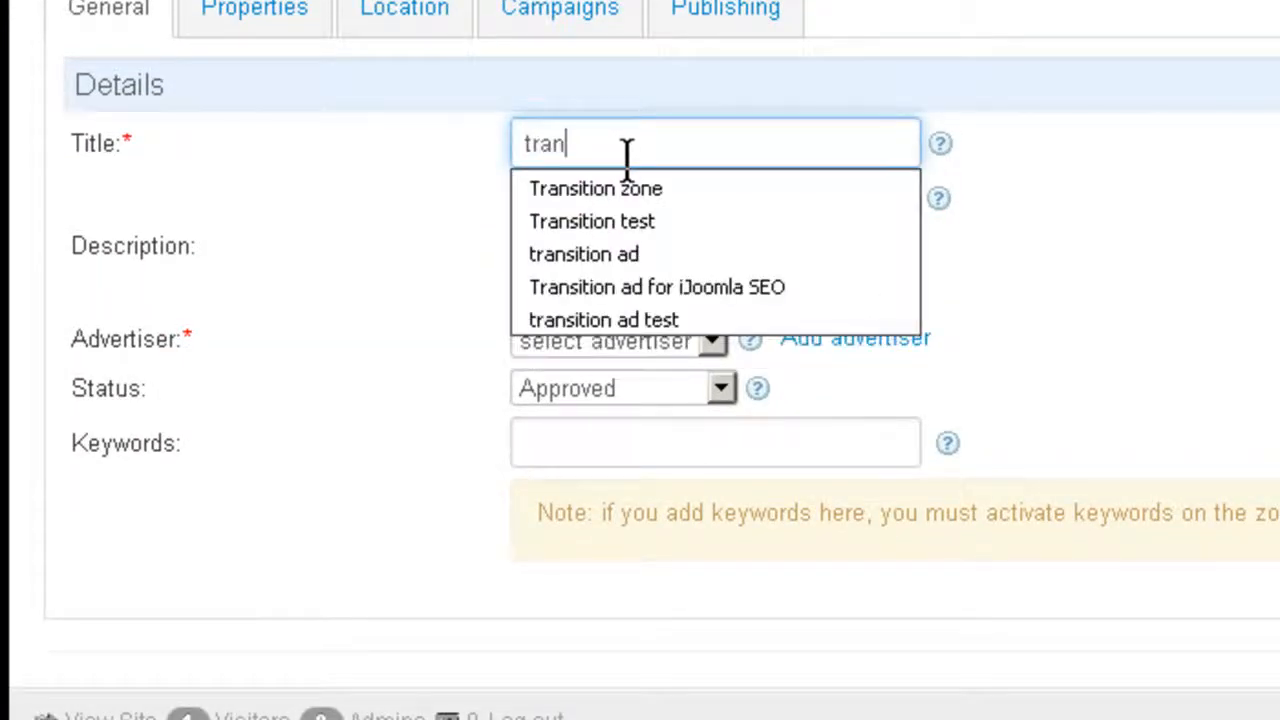
{"action": "left_click", "coordinate": [634, 254]}
Set the ad's advertiser to Super User and put the cursor in the empty Keywords field.
{"action": "scroll", "coordinate": [400, 366], "scroll_direction": "down", "scroll_amount": 1}
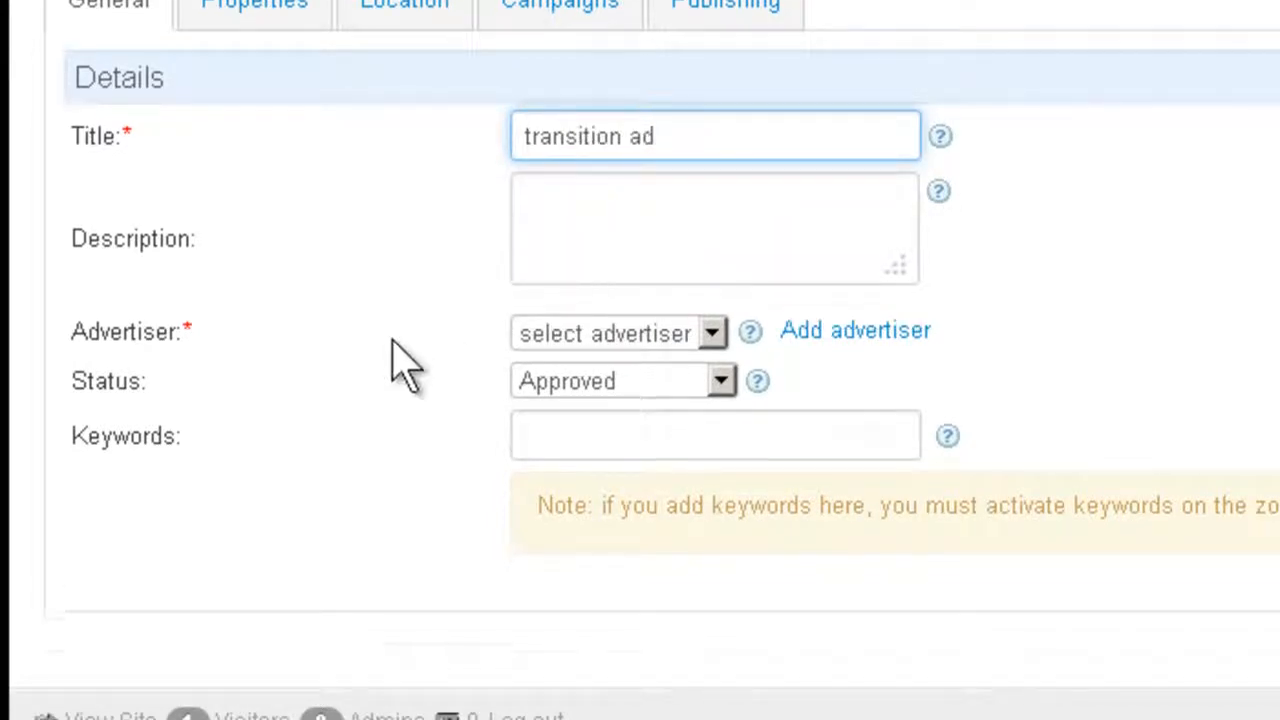
{"action": "left_click", "coordinate": [634, 306]}
{"action": "left_click", "coordinate": [617, 368]}
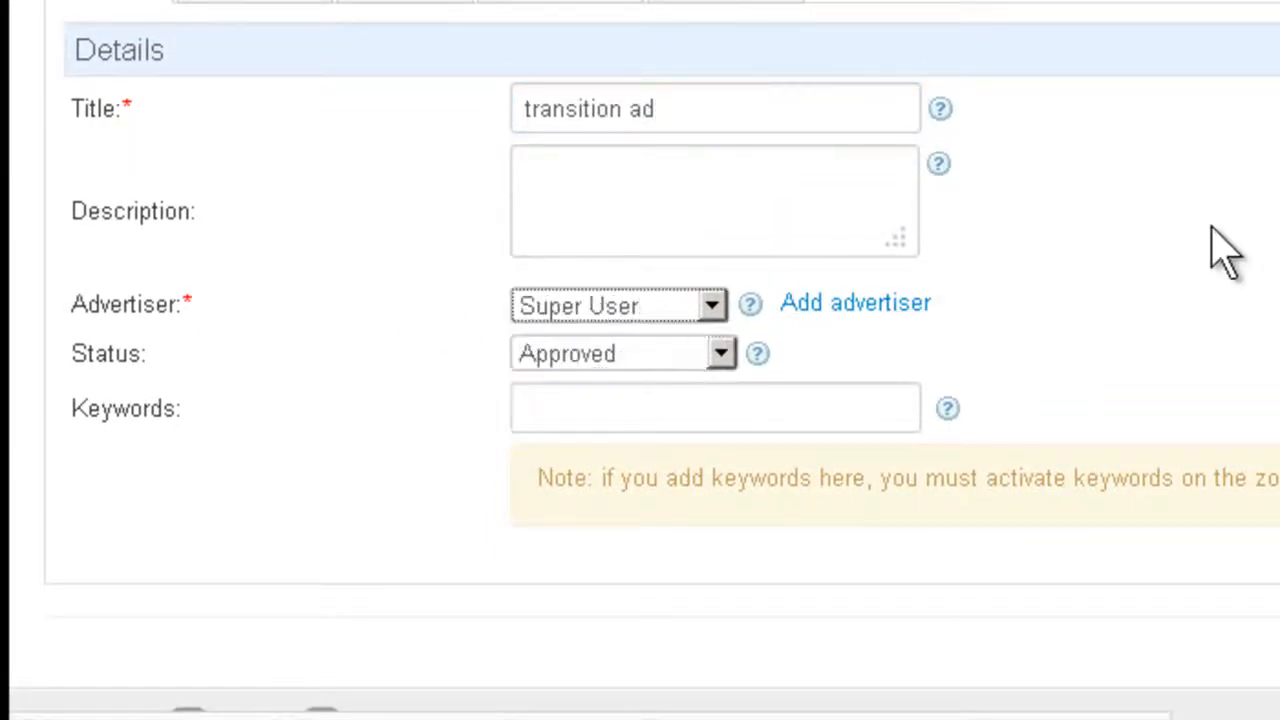
{"action": "left_click", "coordinate": [1211, 228]}
{"action": "scroll", "coordinate": [1211, 228], "scroll_direction": "up", "scroll_amount": 3}
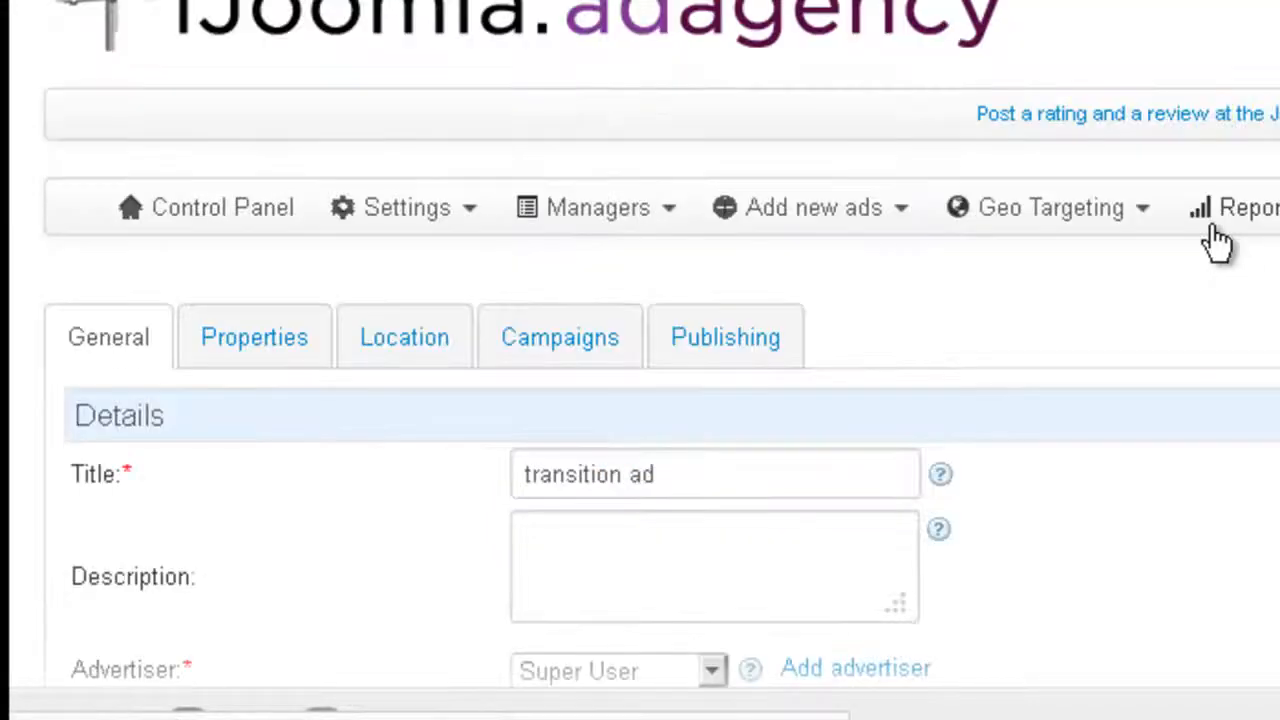
{"action": "scroll", "coordinate": [1211, 228], "scroll_direction": "down", "scroll_amount": 3}
{"action": "left_click", "coordinate": [728, 410]}
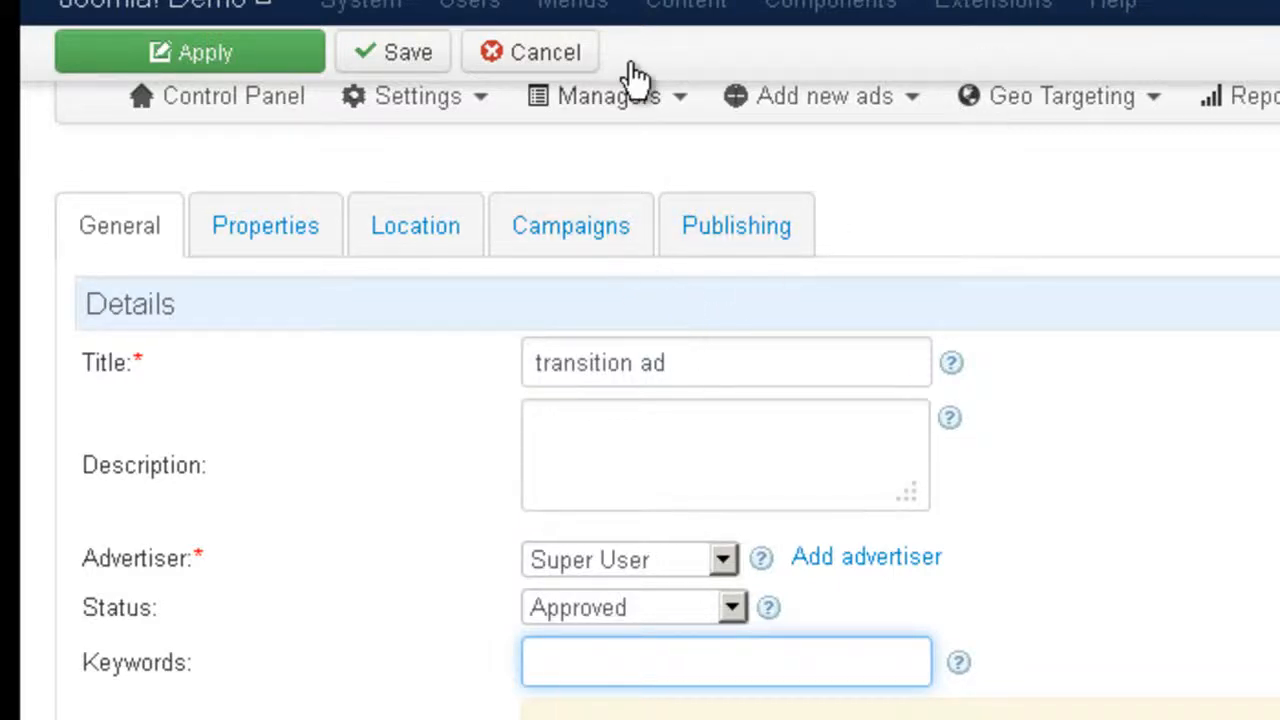
Open the zones manager in a new browser tab and examine the keyword display option in Transition zone's ad details.
{"action": "left_click", "coordinate": [612, 96]}
{"action": "right_click", "coordinate": [648, 204]}
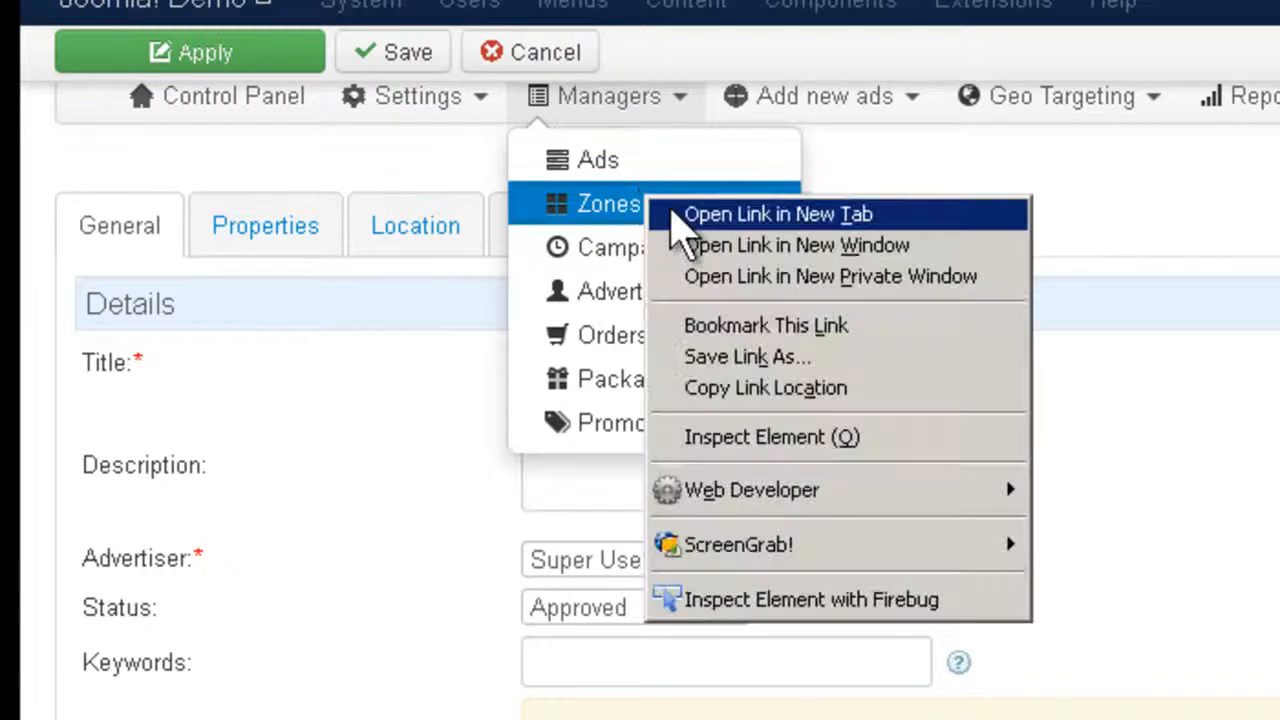
{"action": "left_click", "coordinate": [672, 214]}
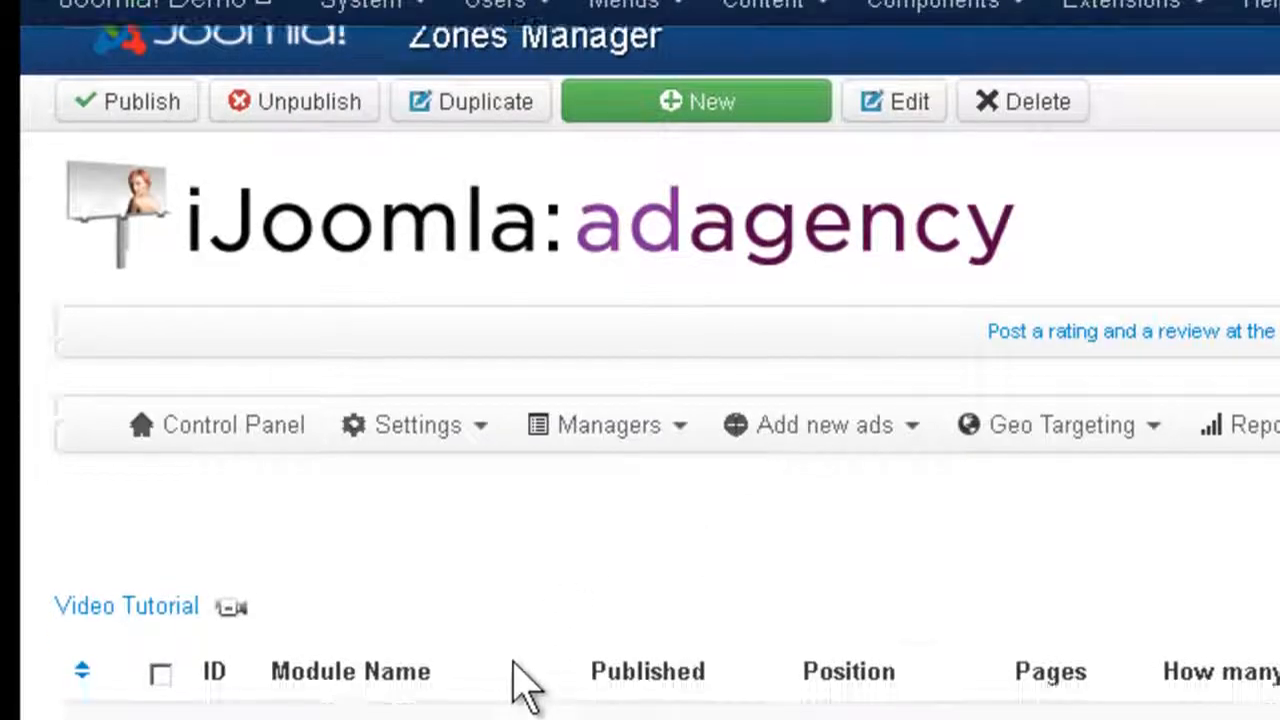
{"action": "scroll", "coordinate": [520, 688], "scroll_direction": "down", "scroll_amount": 3}
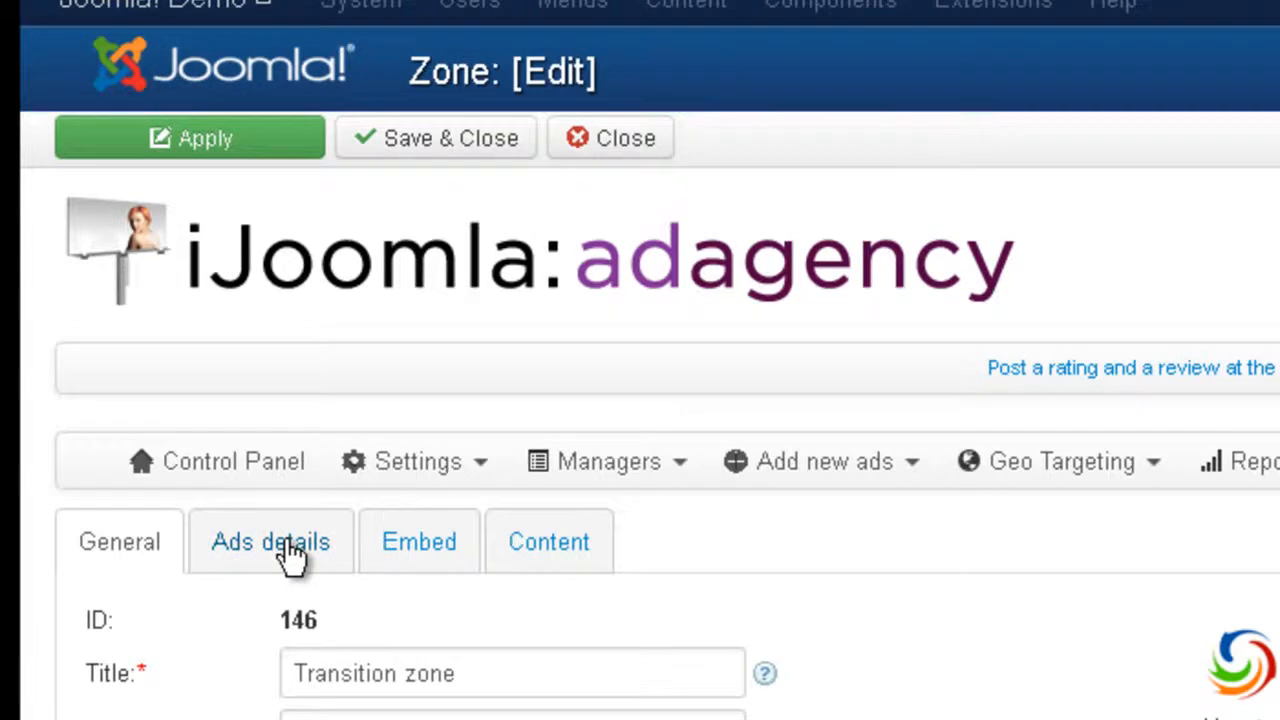
{"action": "left_click", "coordinate": [296, 560]}
{"action": "scroll", "coordinate": [300, 570], "scroll_direction": "down", "scroll_amount": 2}
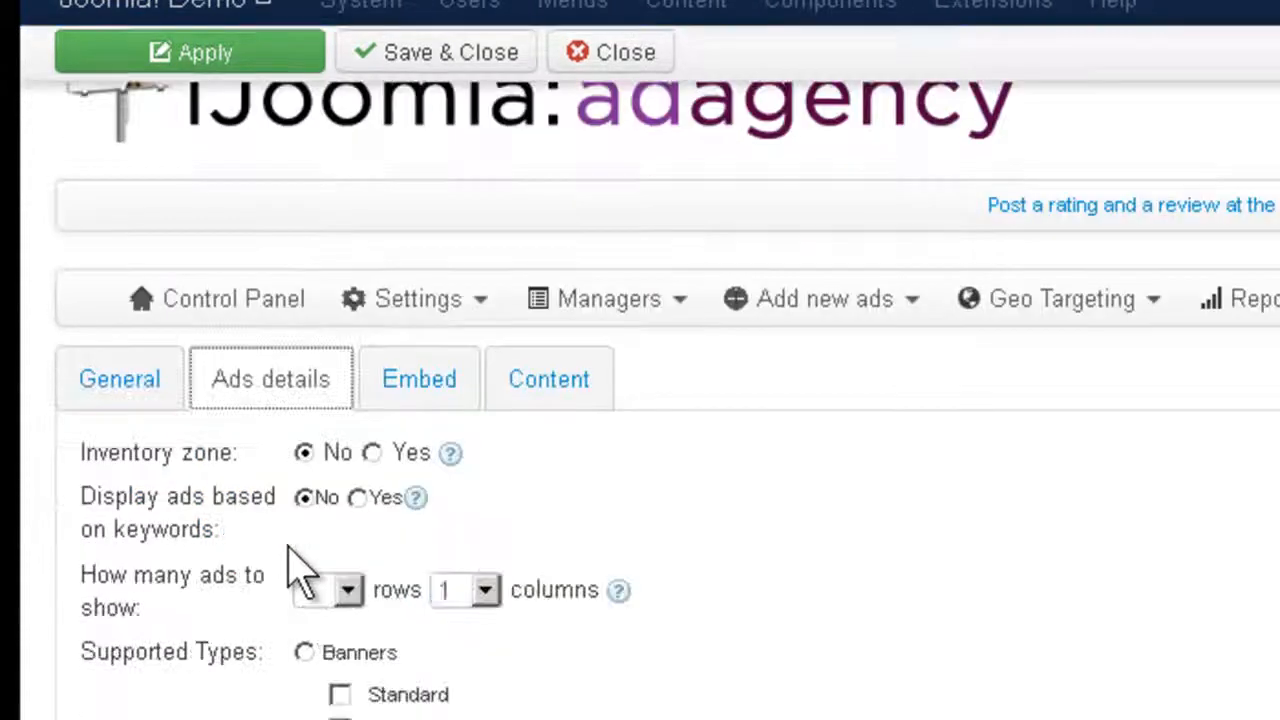
Check the zone's option for displaying ads based on keywords and return to the Keywords field of the new ad.
{"action": "left_click_drag", "start_coordinate": [80, 425], "coordinate": [330, 455]}
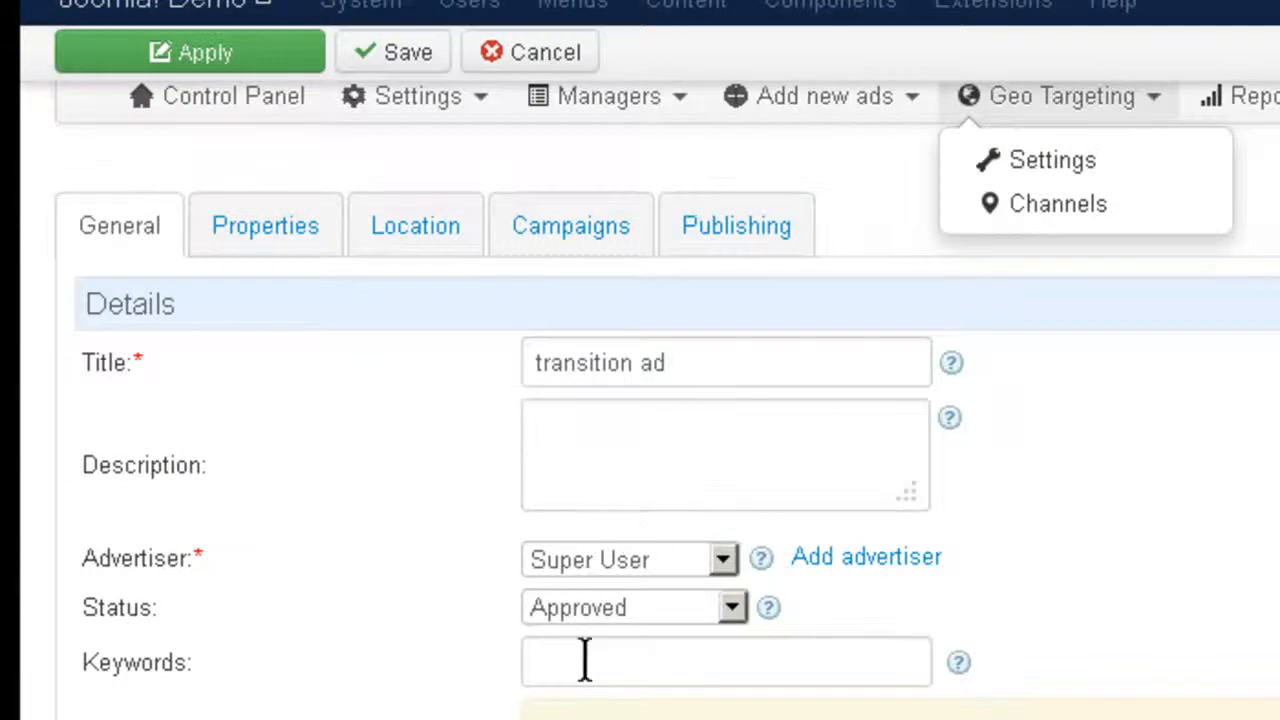
{"action": "left_click", "coordinate": [560, 650]}
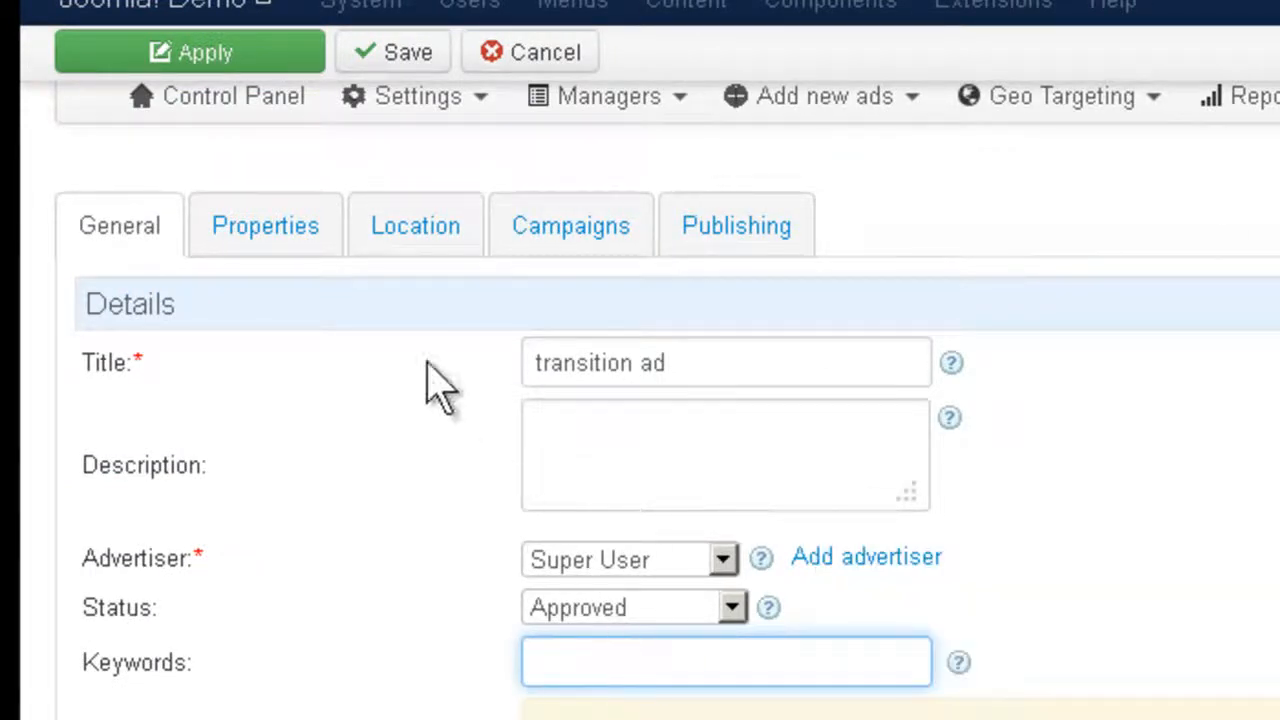
In the ad's properties, set the border to 10 and the border color to 33FFFF.
{"action": "left_click", "coordinate": [299, 245]}
{"action": "scroll", "coordinate": [306, 548], "scroll_direction": "down", "scroll_amount": 3}
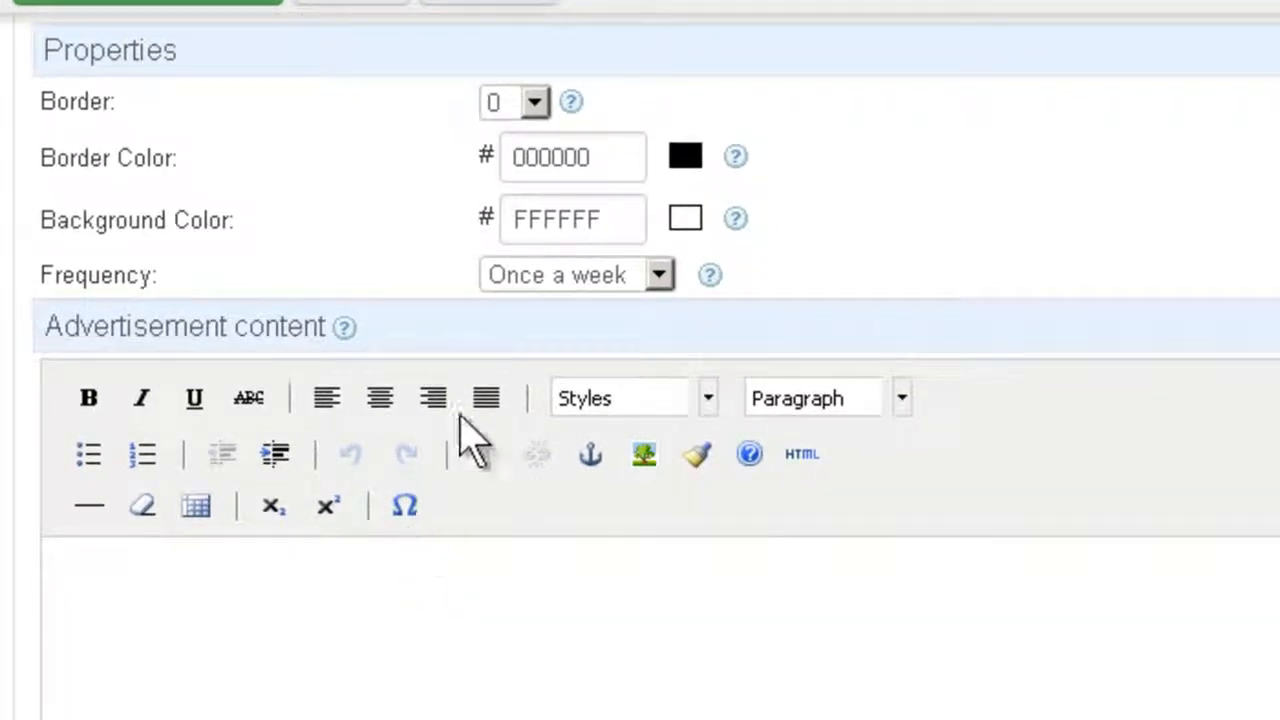
{"action": "left_click", "coordinate": [534, 106]}
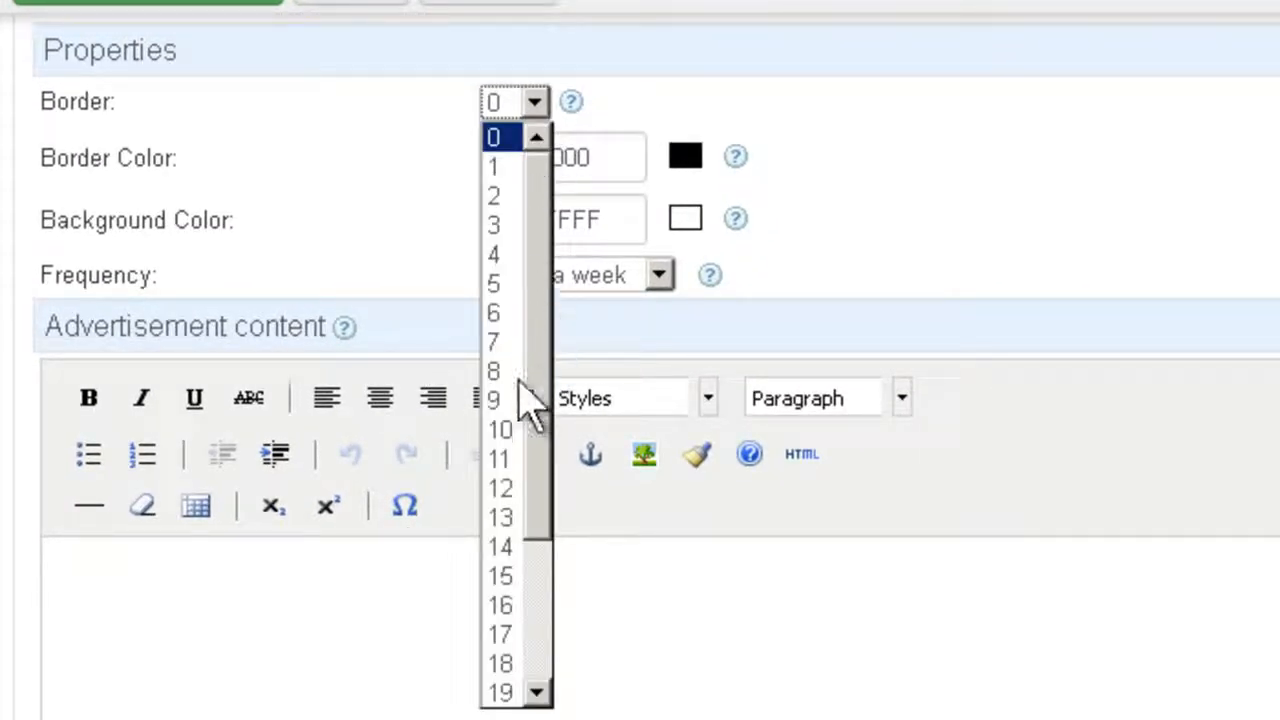
{"action": "left_click", "coordinate": [518, 432]}
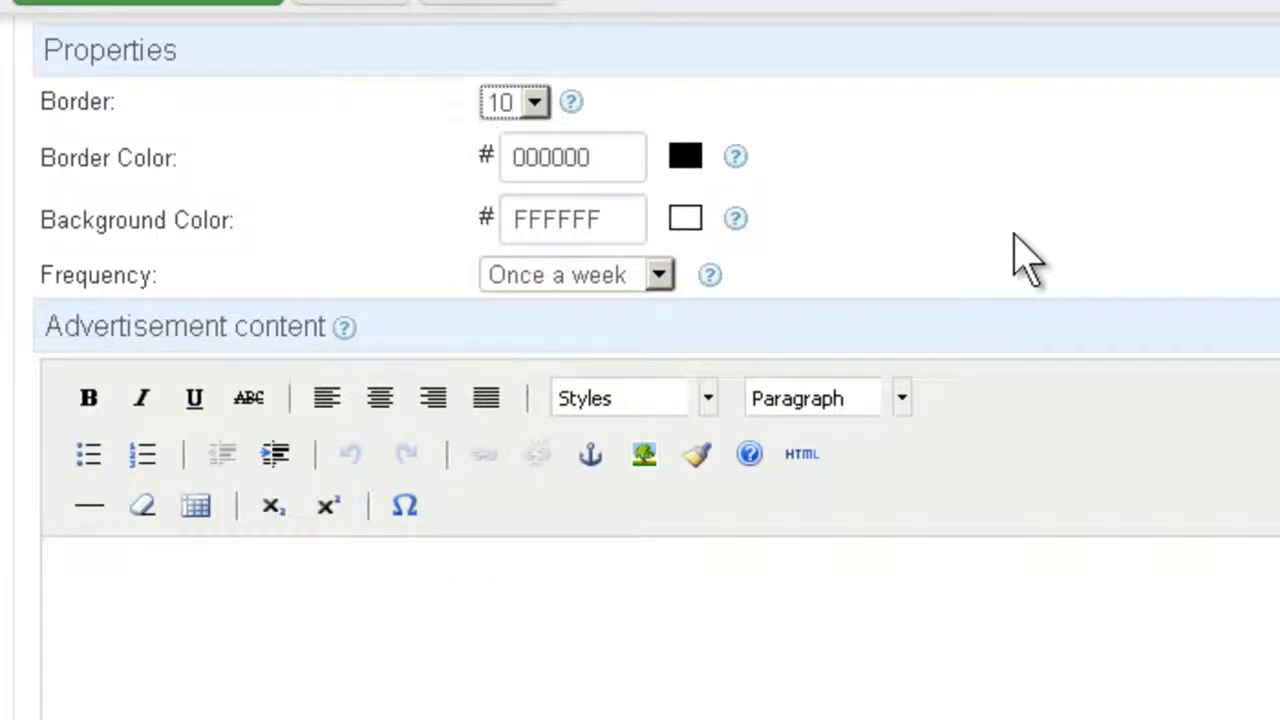
{"action": "left_click", "coordinate": [690, 160]}
{"action": "left_click", "coordinate": [895, 664]}
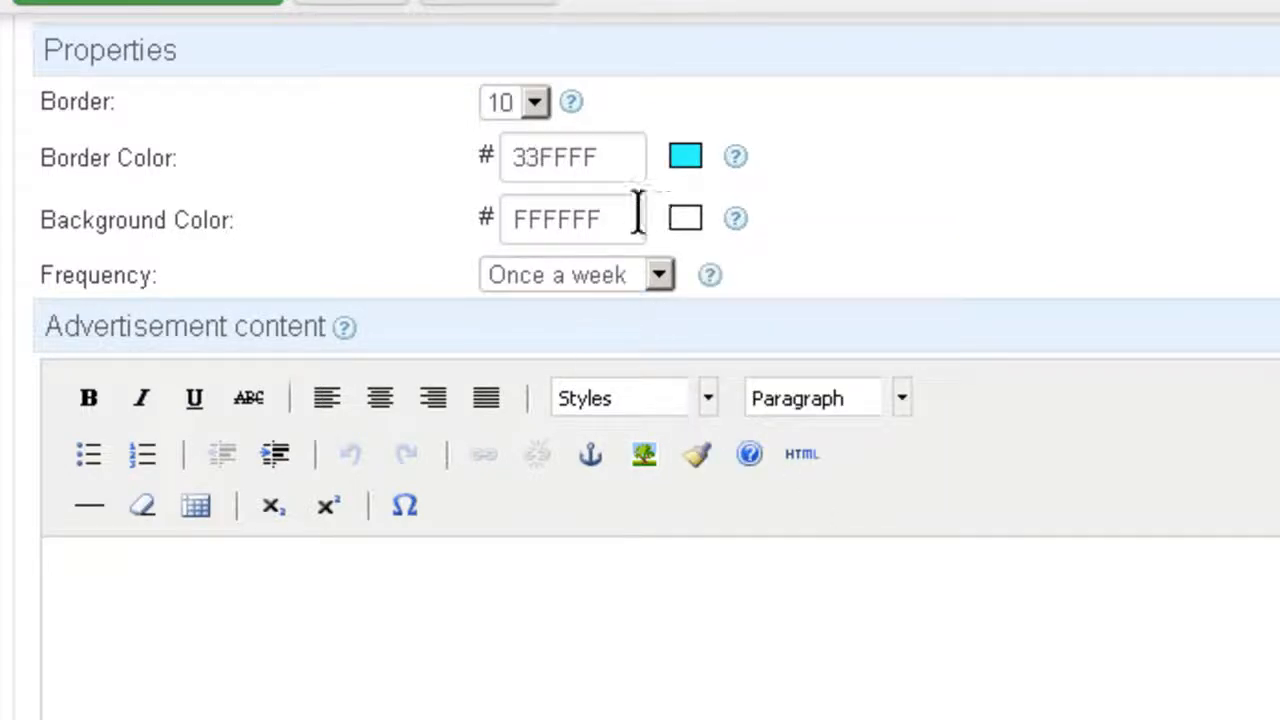
Set the ad's background color to cccccc.
{"action": "left_click_drag", "start_coordinate": [637, 215], "coordinate": [526, 218]}
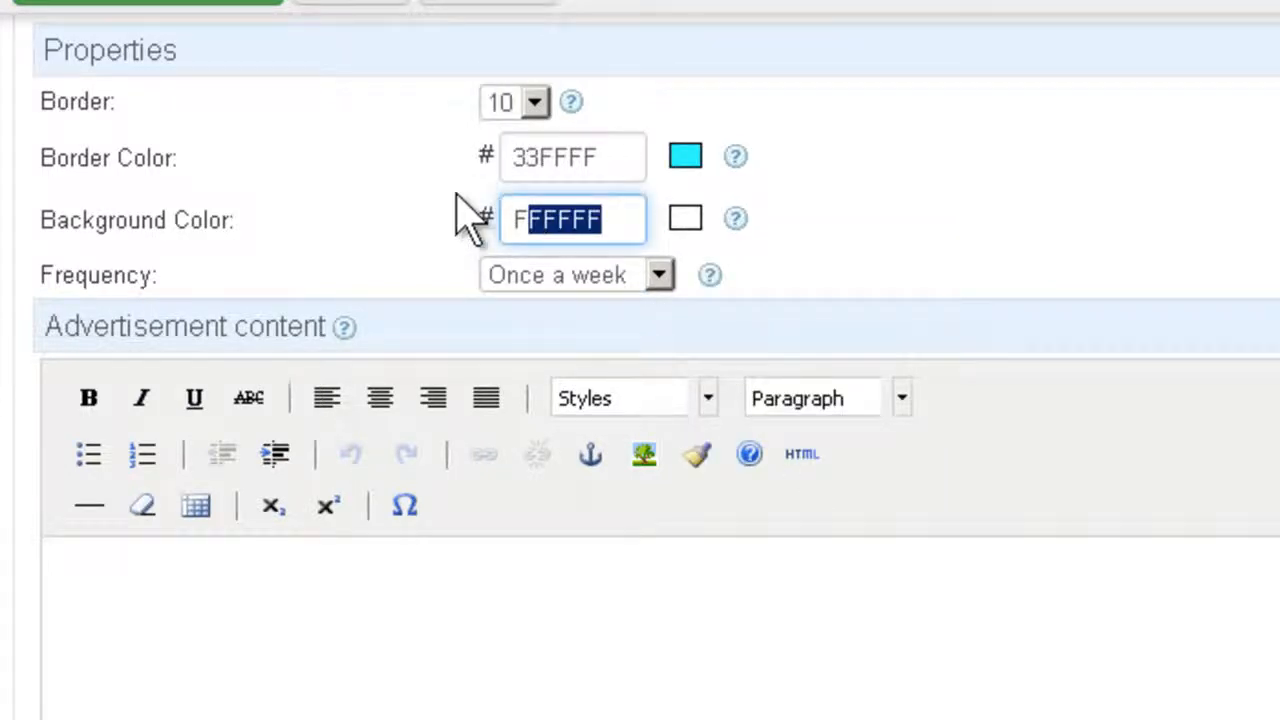
{"action": "key", "text": "BackSpace"}
{"action": "key", "text": "BackSpace"}
{"action": "type", "text": "cccccc"}
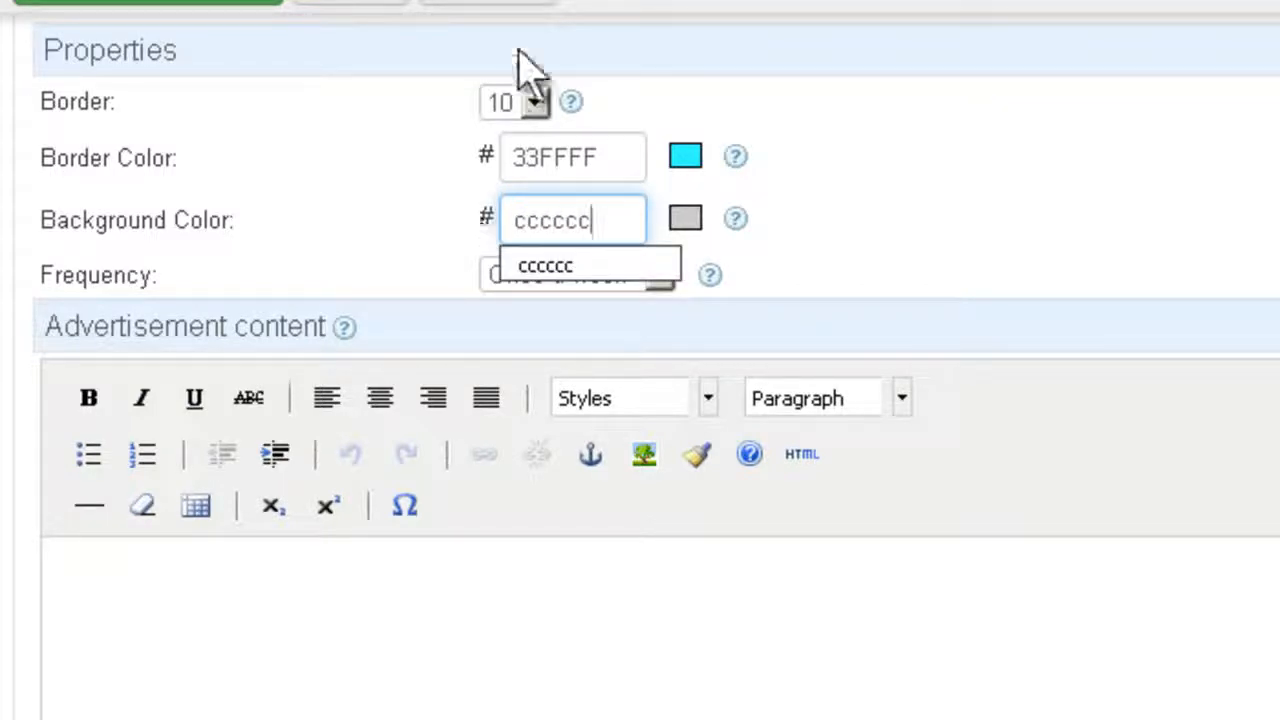
View the HTML source editor of the advertisement content and close it without entering code.
{"action": "scroll", "coordinate": [423, 509], "scroll_direction": "down", "scroll_amount": 3}
{"action": "left_click", "coordinate": [416, 512]}
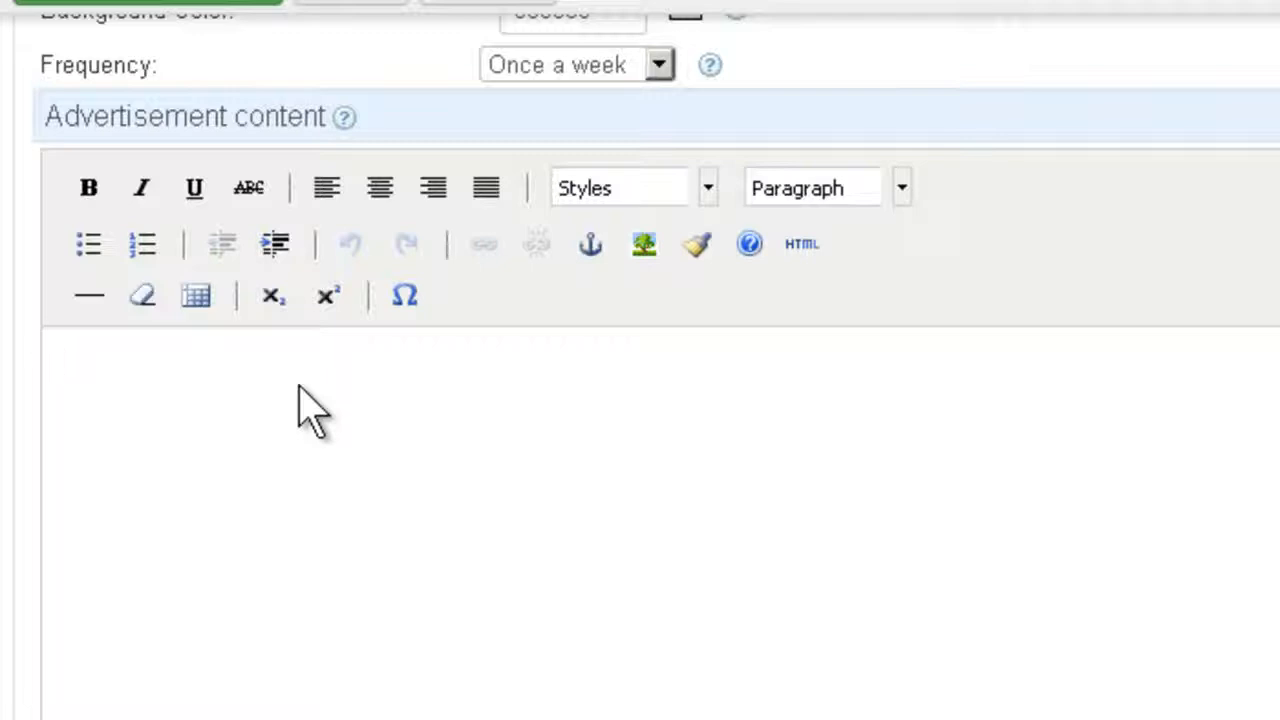
{"action": "left_click", "coordinate": [806, 250]}
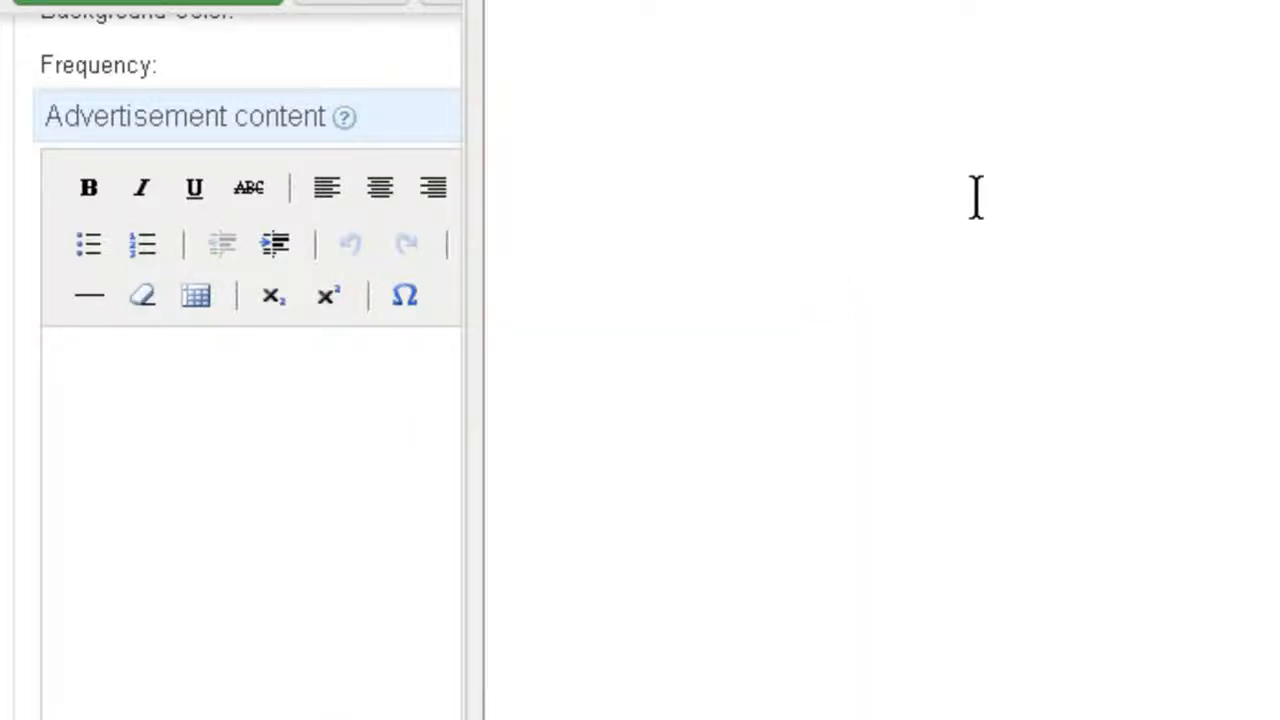
{"action": "left_click", "coordinate": [1278, 4]}
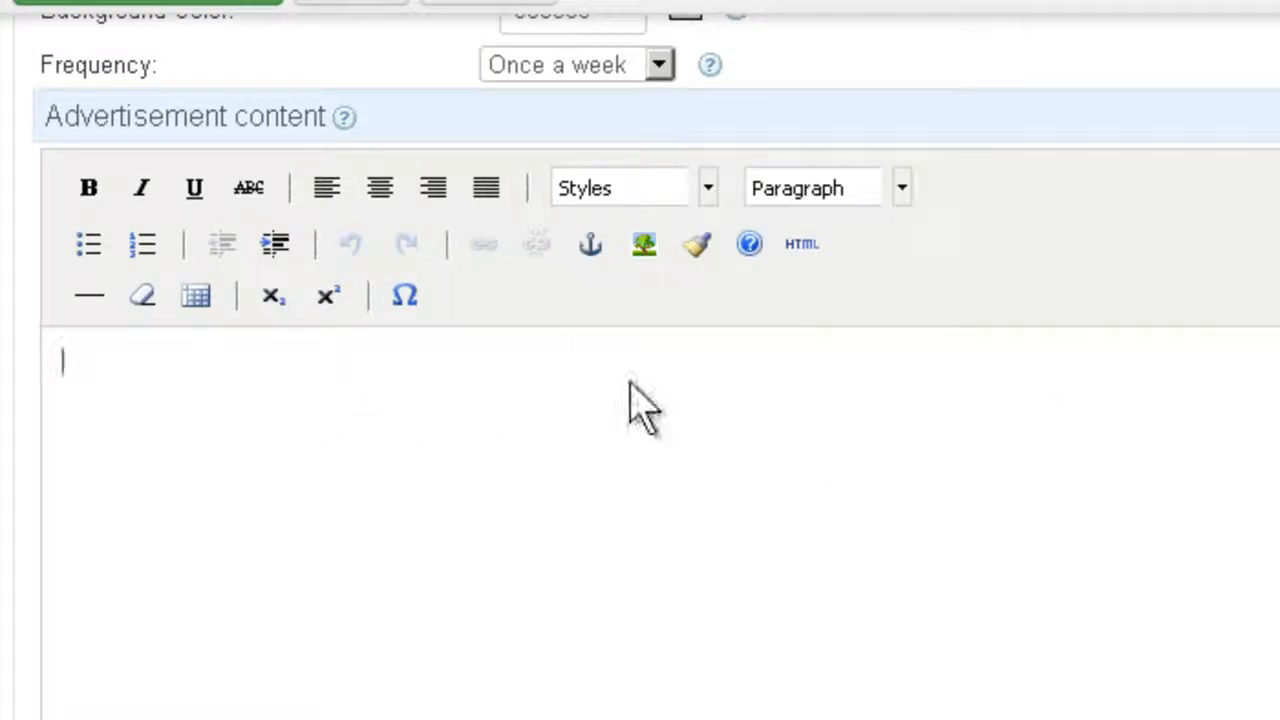
Insert the image joomla_logo_black.jpg into the advertisement content and center it.
{"action": "left_click", "coordinate": [443, 715]}
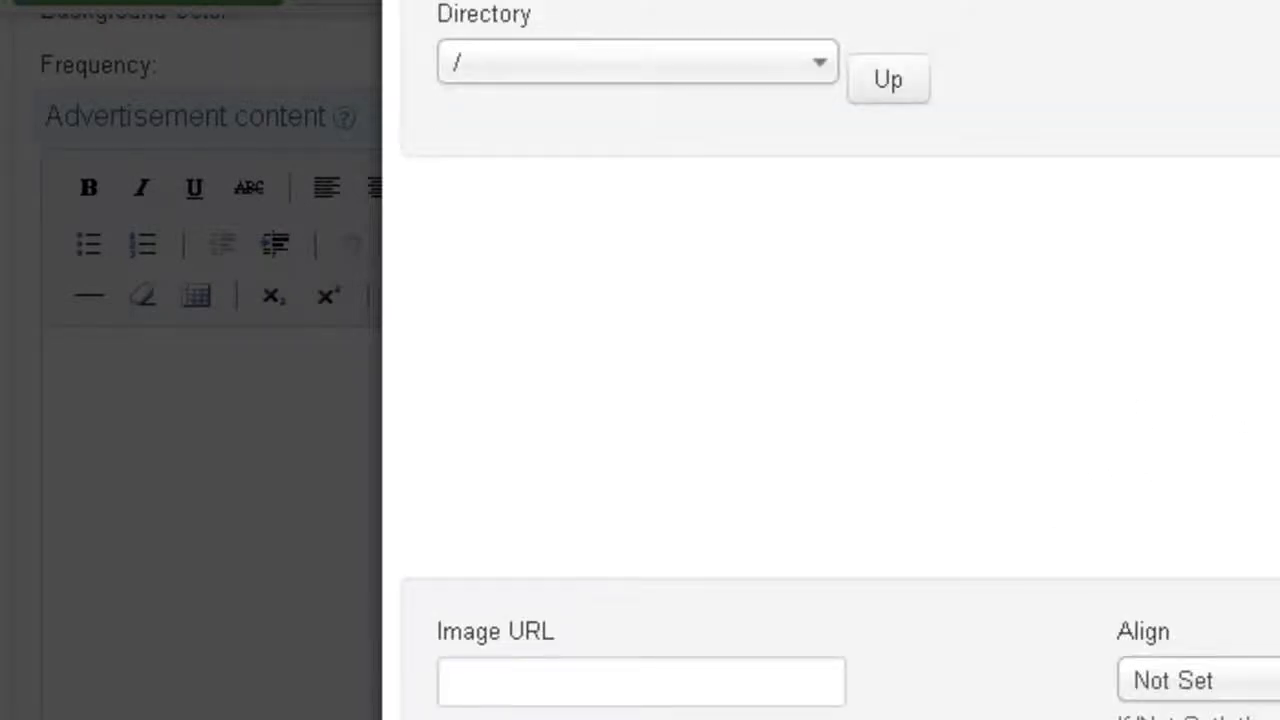
{"action": "left_click", "coordinate": [1262, 275]}
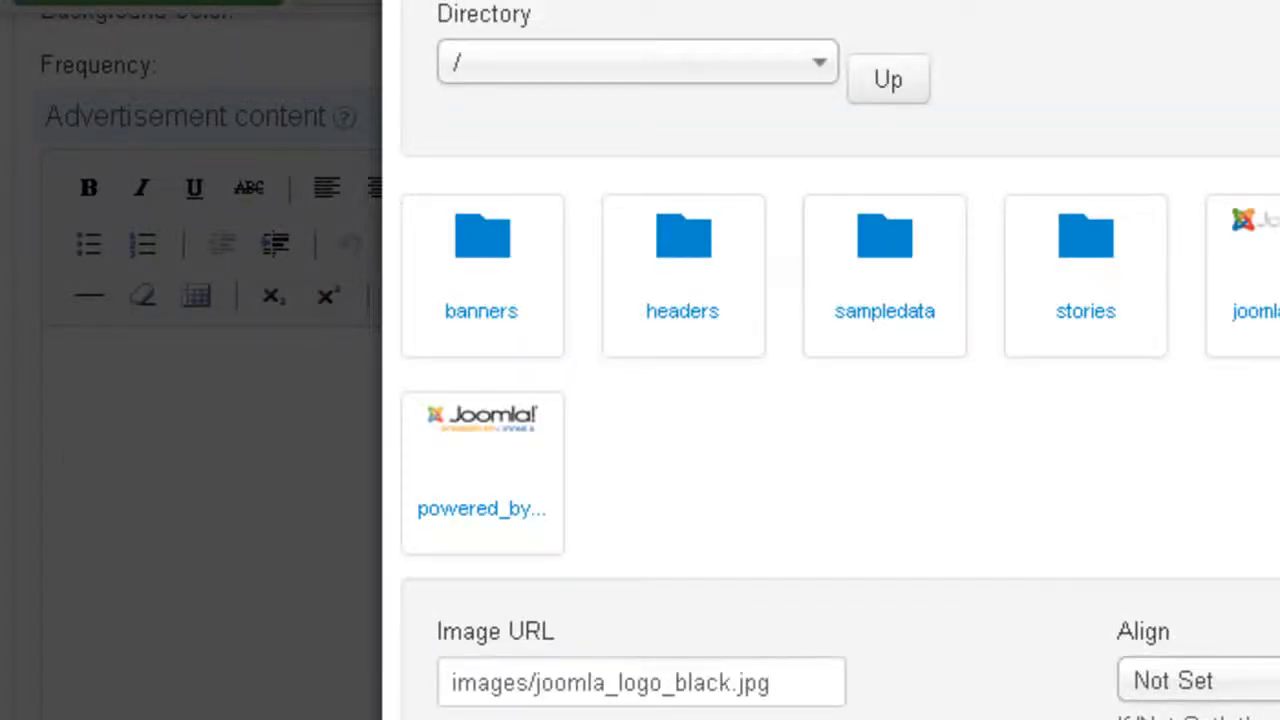
{"action": "left_click", "coordinate": [1276, 80]}
{"action": "left_click", "coordinate": [508, 400]}
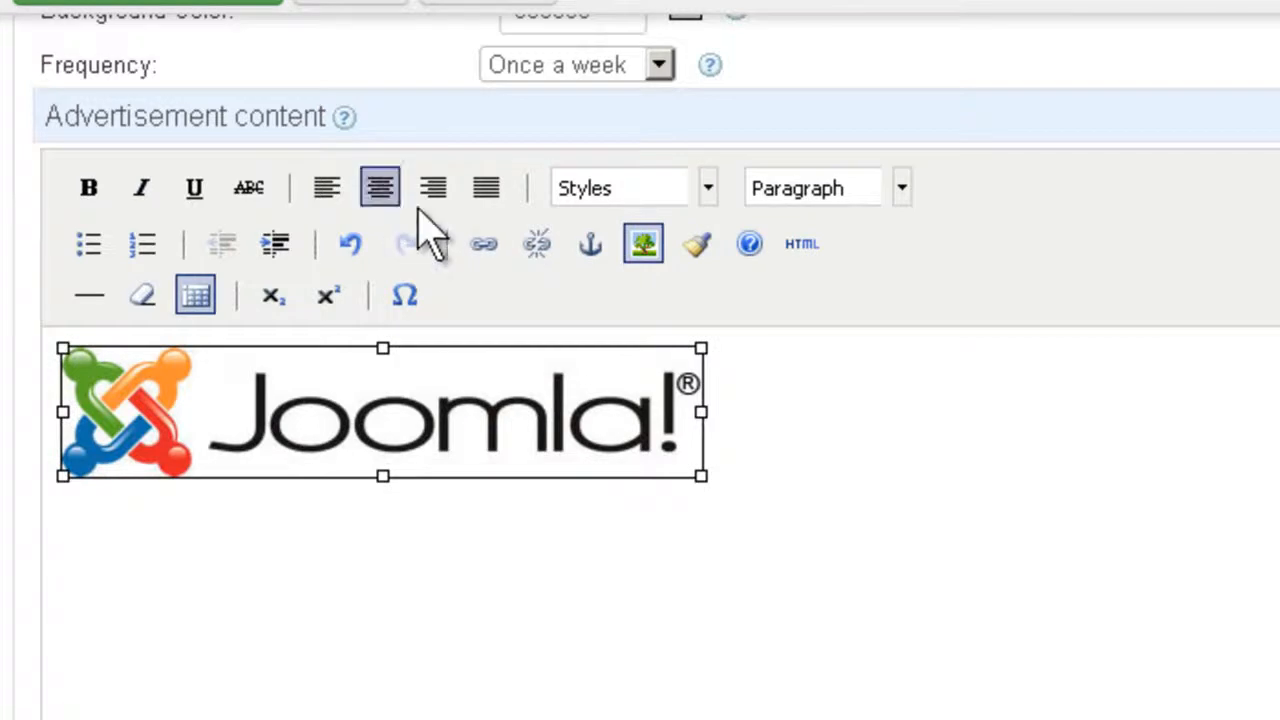
Add the ad to New Campaign and choose Transition zone as the zone to display it in.
{"action": "scroll", "coordinate": [1128, 600], "scroll_direction": "up", "scroll_amount": 5}
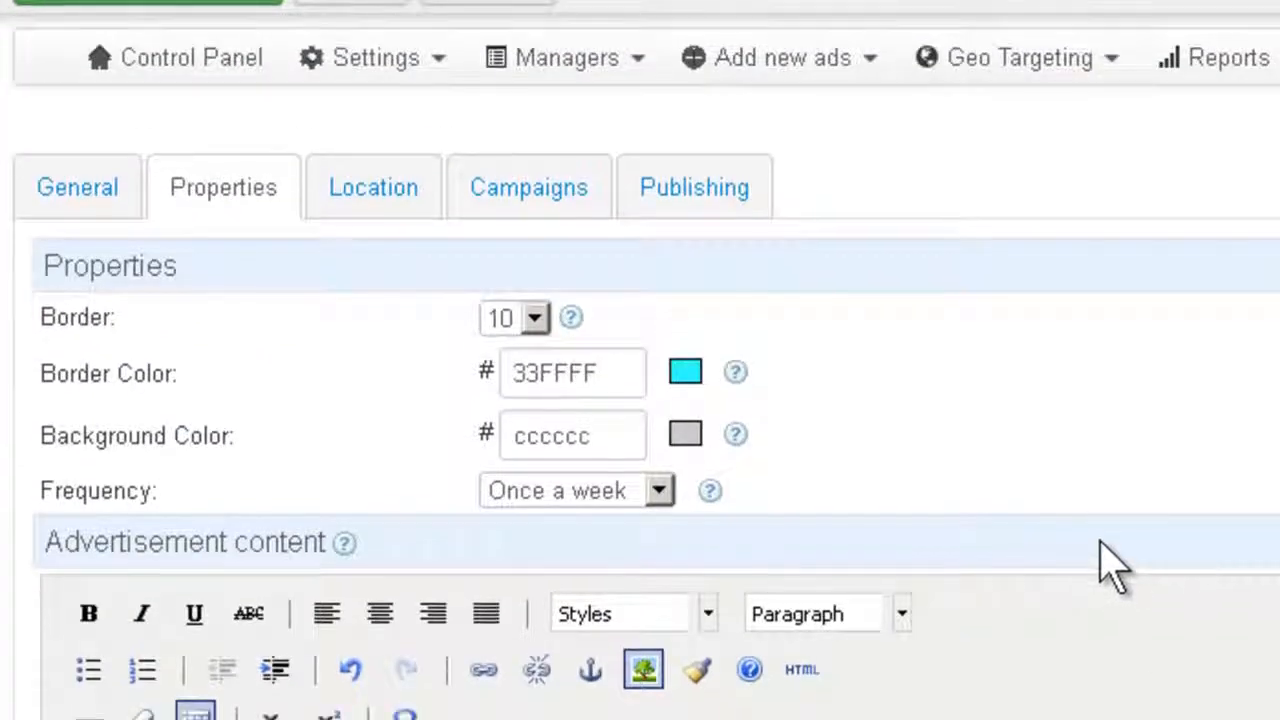
{"action": "scroll", "coordinate": [1102, 545], "scroll_direction": "down", "scroll_amount": 2}
{"action": "scroll", "coordinate": [1051, 503], "scroll_direction": "up", "scroll_amount": 4}
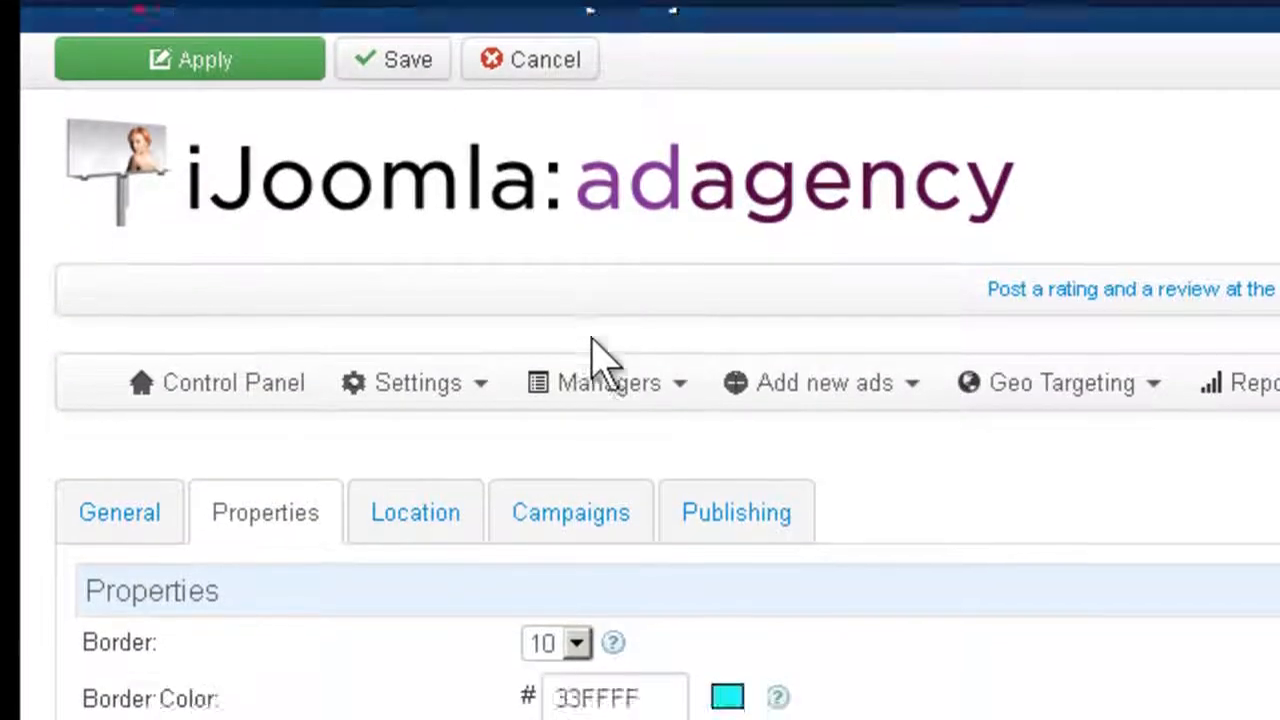
{"action": "scroll", "coordinate": [590, 355], "scroll_direction": "down", "scroll_amount": 3}
{"action": "left_click", "coordinate": [432, 220]}
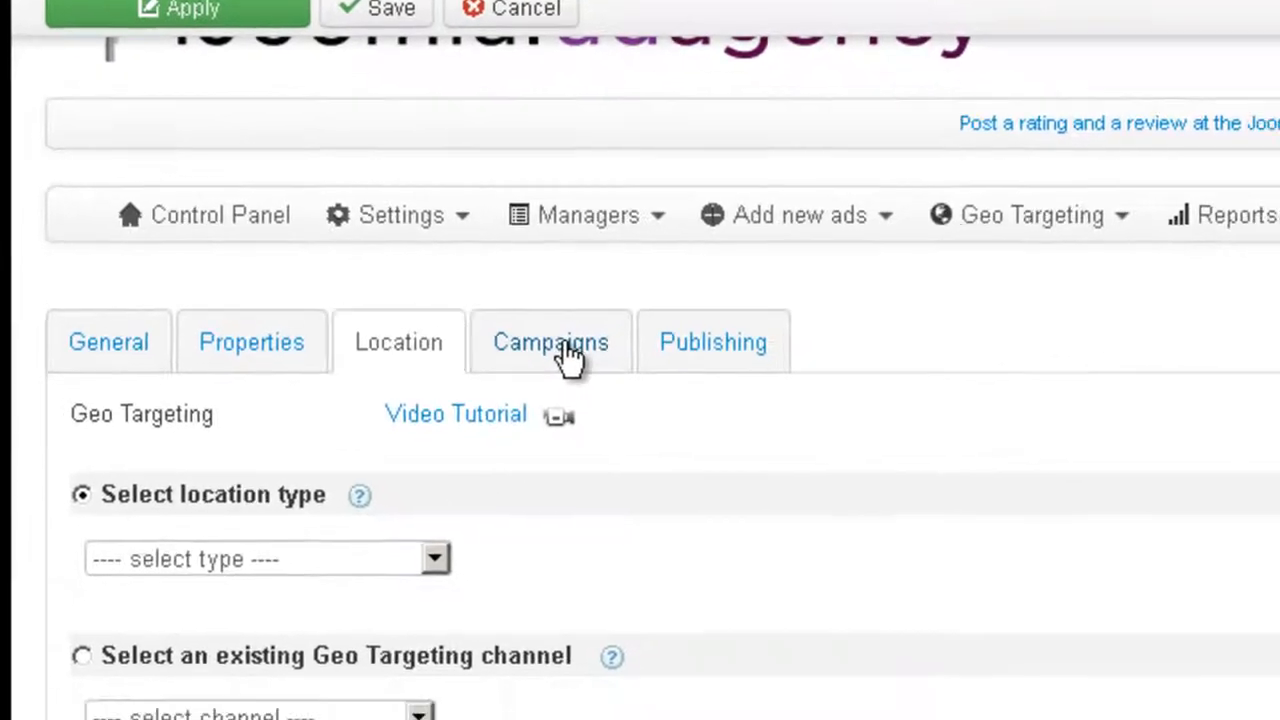
{"action": "left_click", "coordinate": [569, 355]}
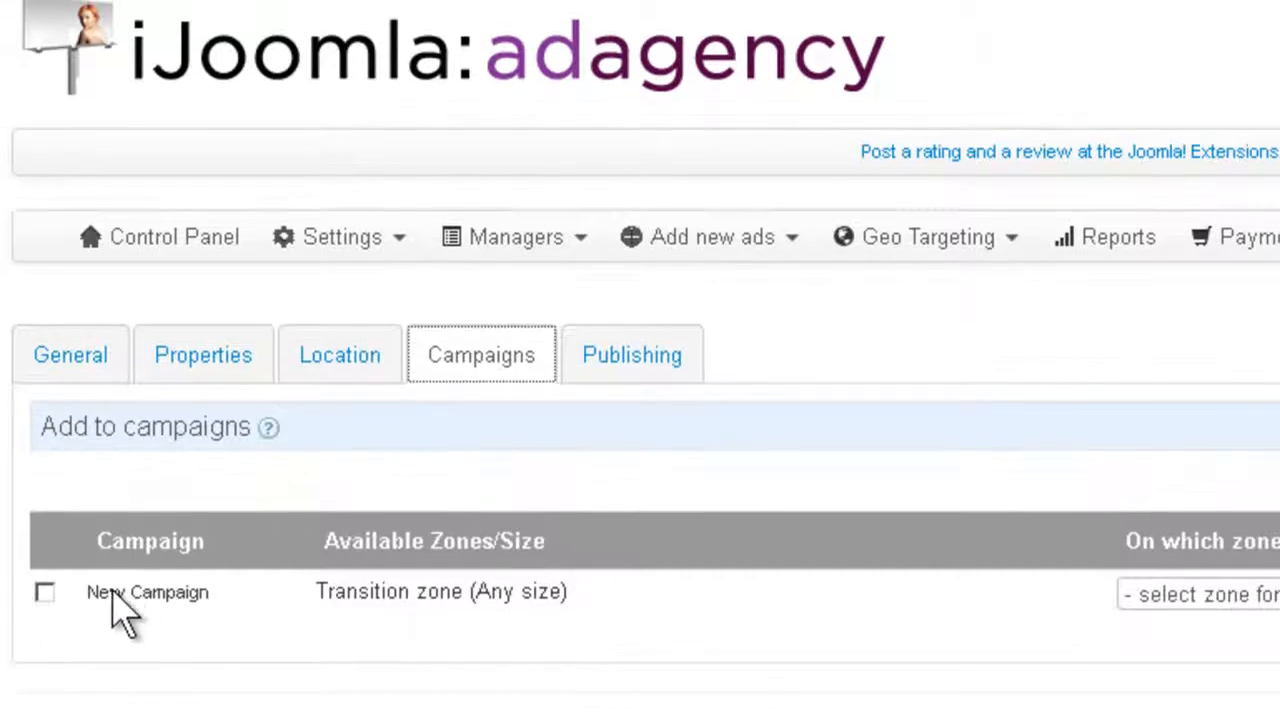
{"action": "left_click", "coordinate": [45, 592]}
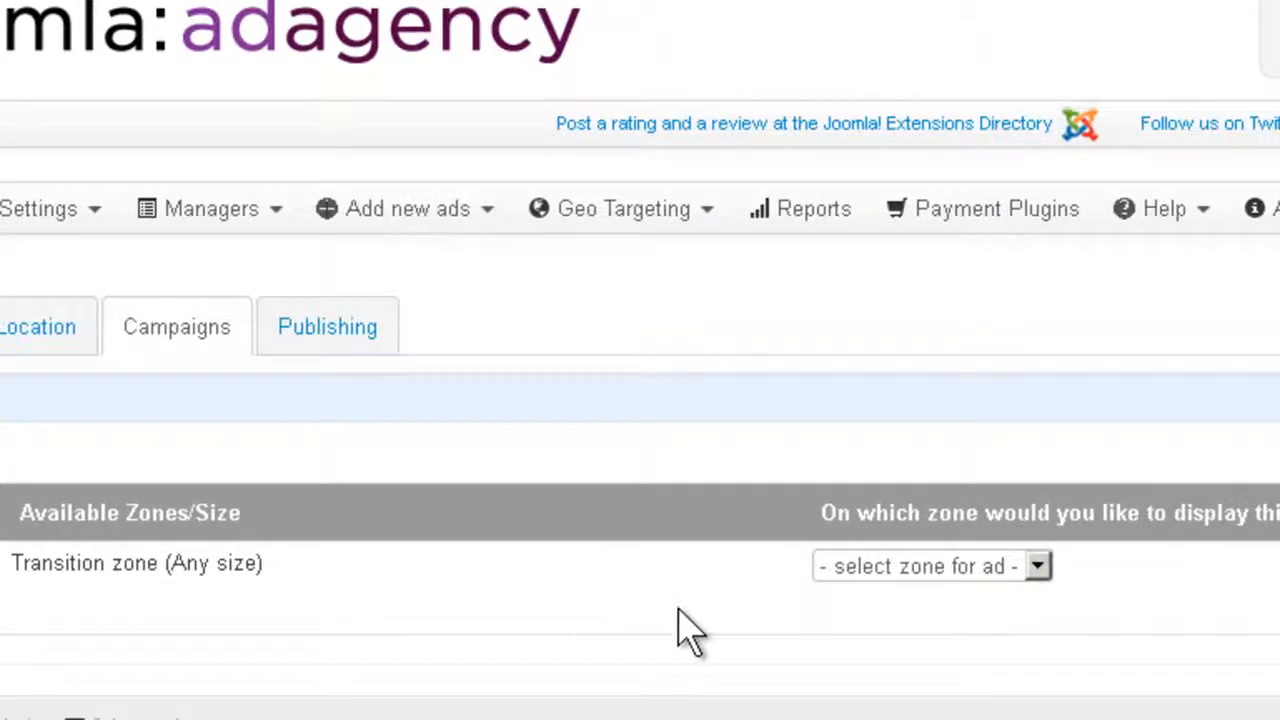
{"action": "left_click", "coordinate": [995, 567]}
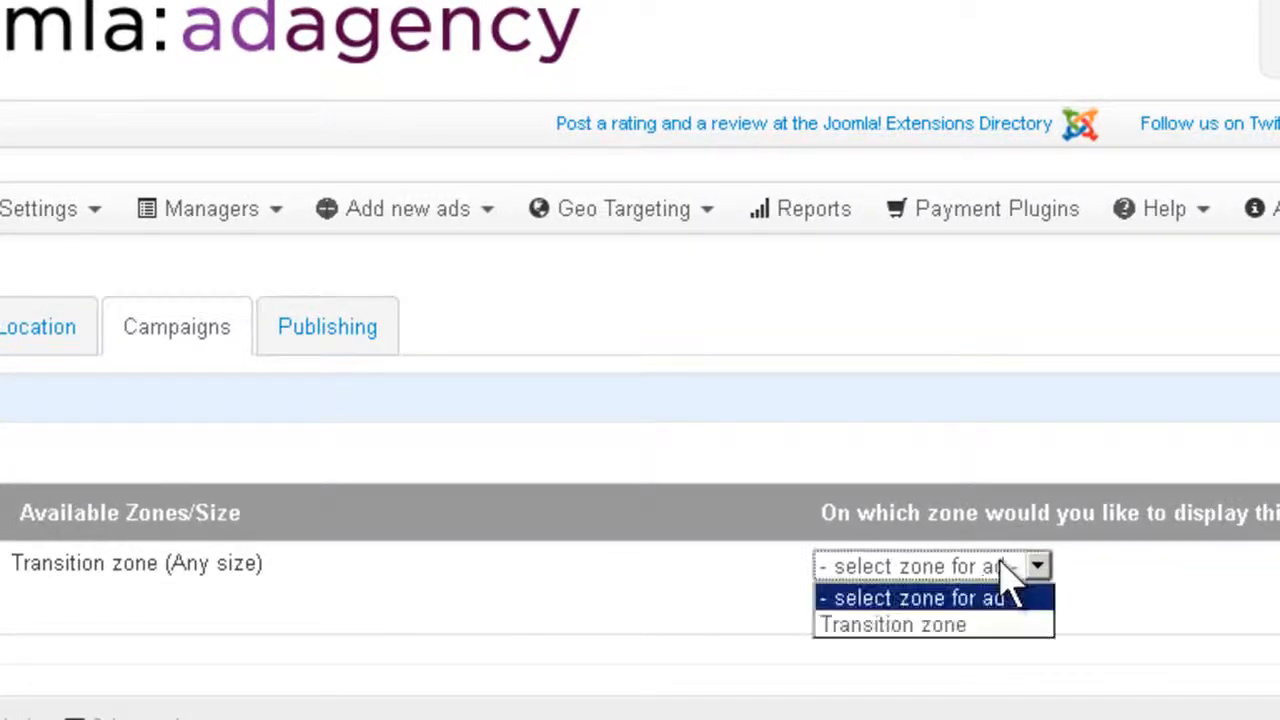
{"action": "left_click", "coordinate": [960, 626]}
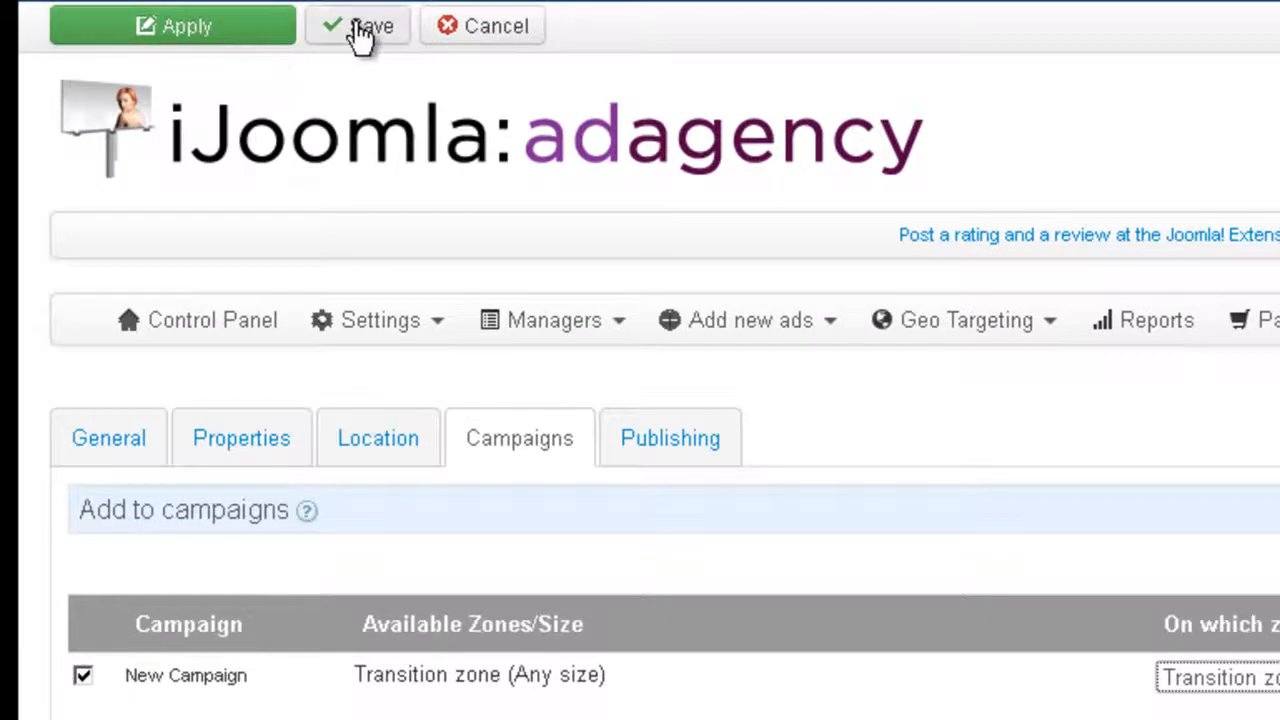
Save the transition ad, and close it where it displays on the site's front page.
{"action": "left_click", "coordinate": [240, 28]}
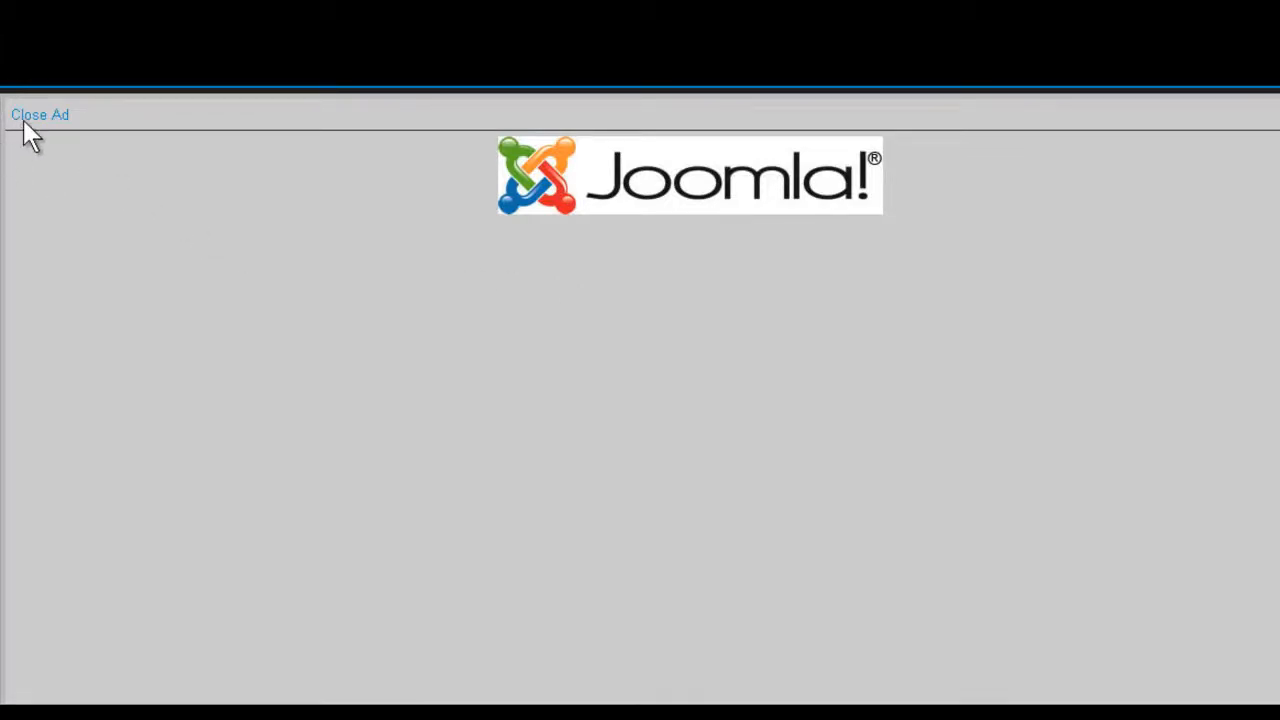
{"action": "left_click", "coordinate": [55, 116]}
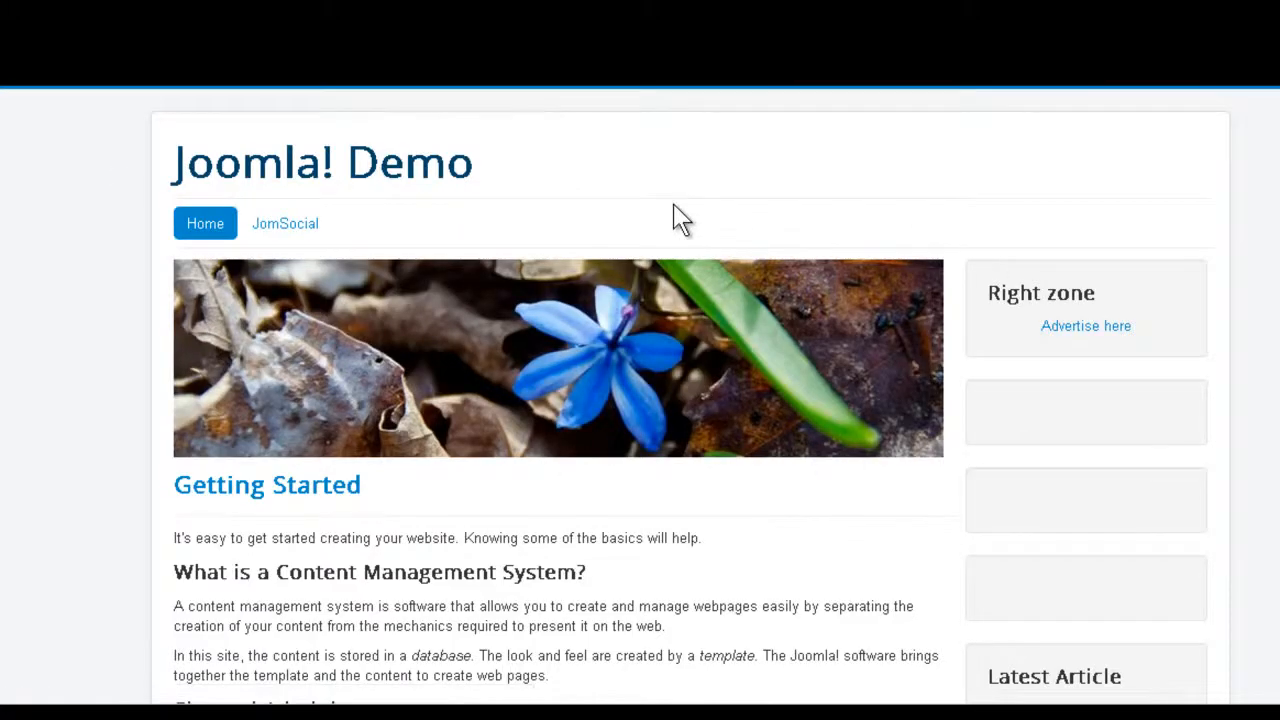